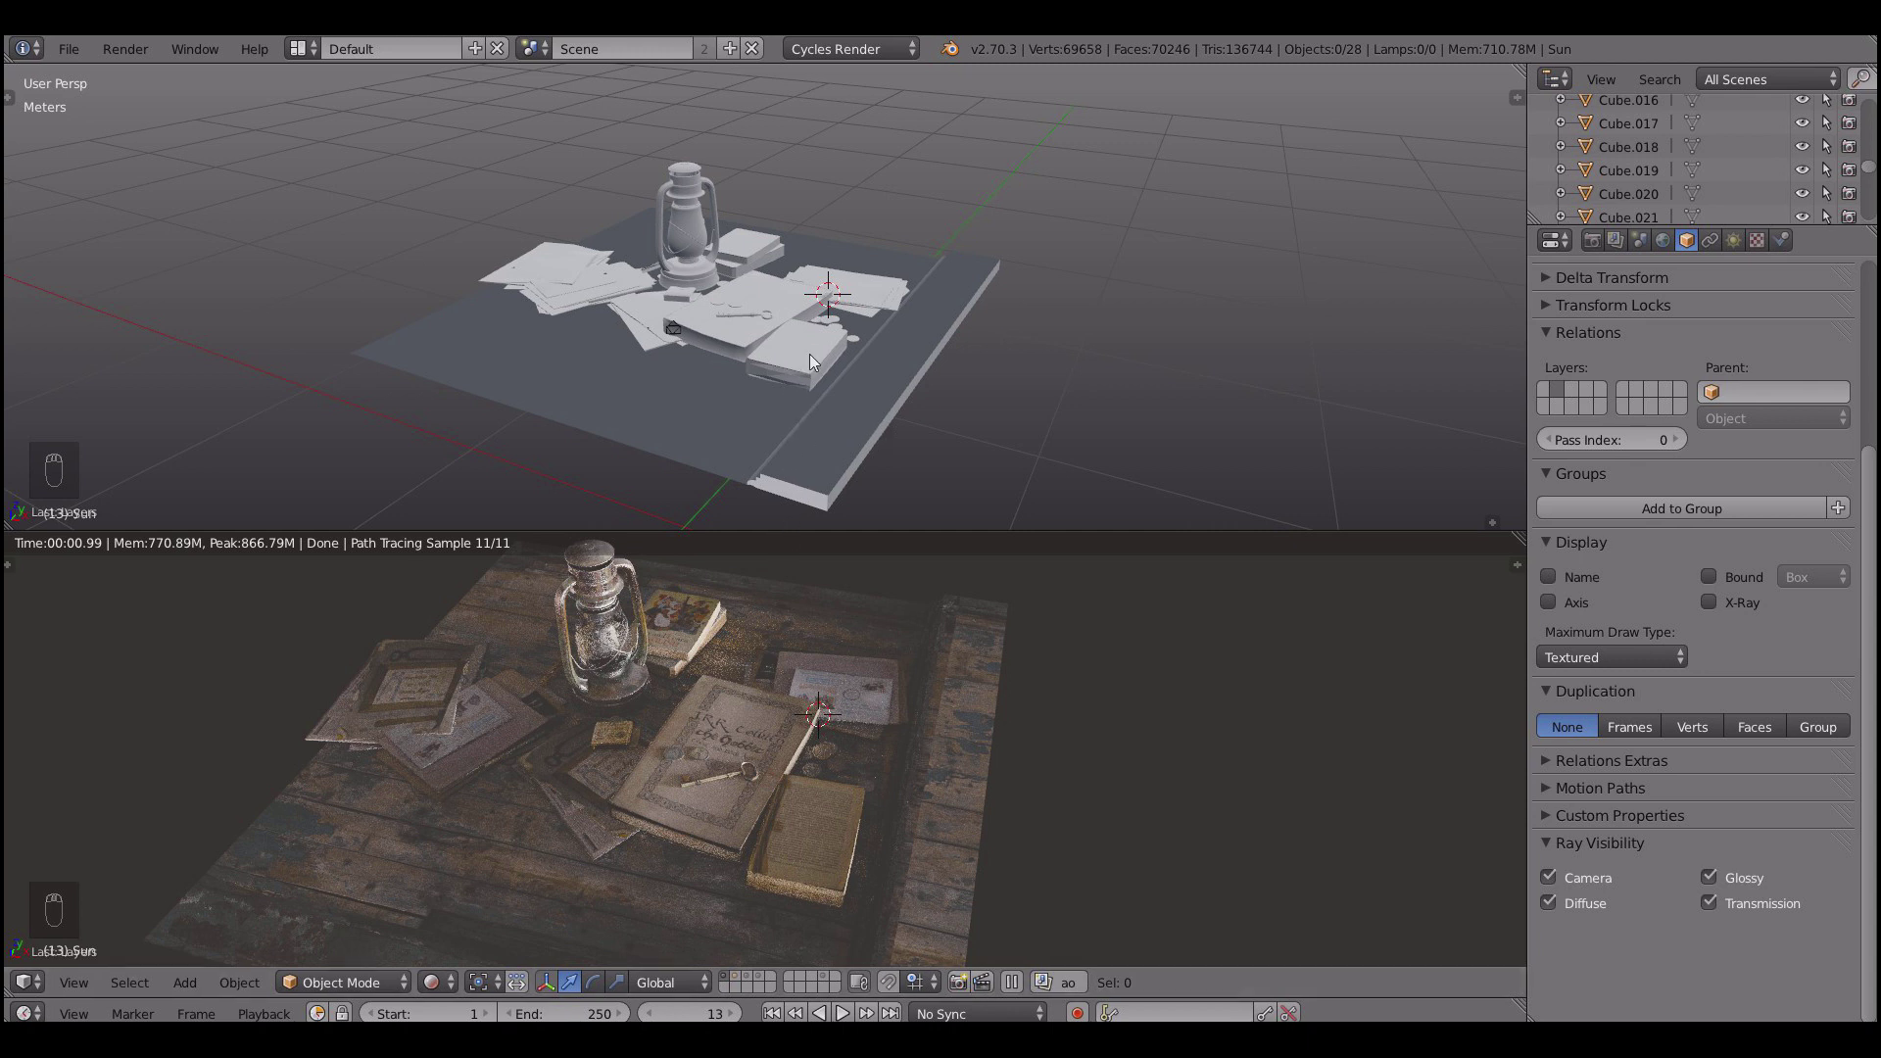
- Show layer 2 alongside the table scene and move its sun lamp above and to one side of the table
middle_click_drag(812, 355, 906, 356)
key("shift+5")
key("g")
key("shift+2")
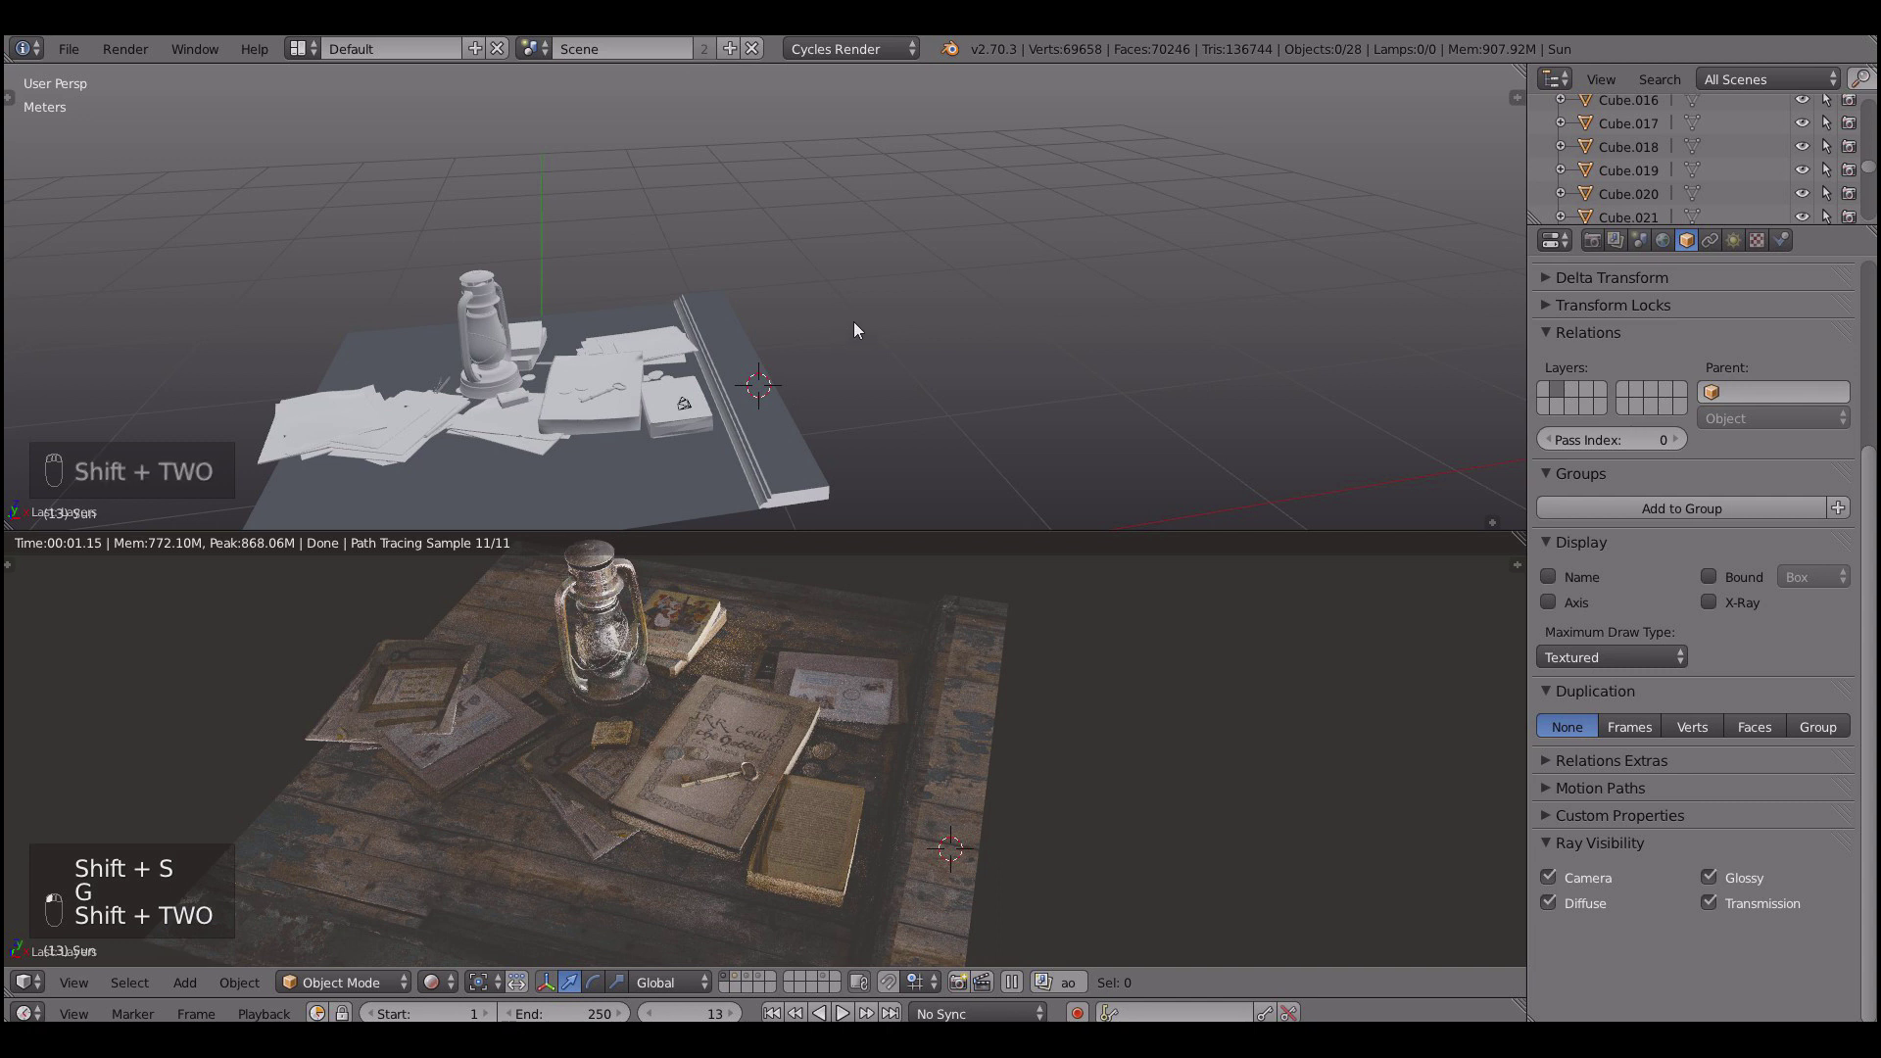
key("g")
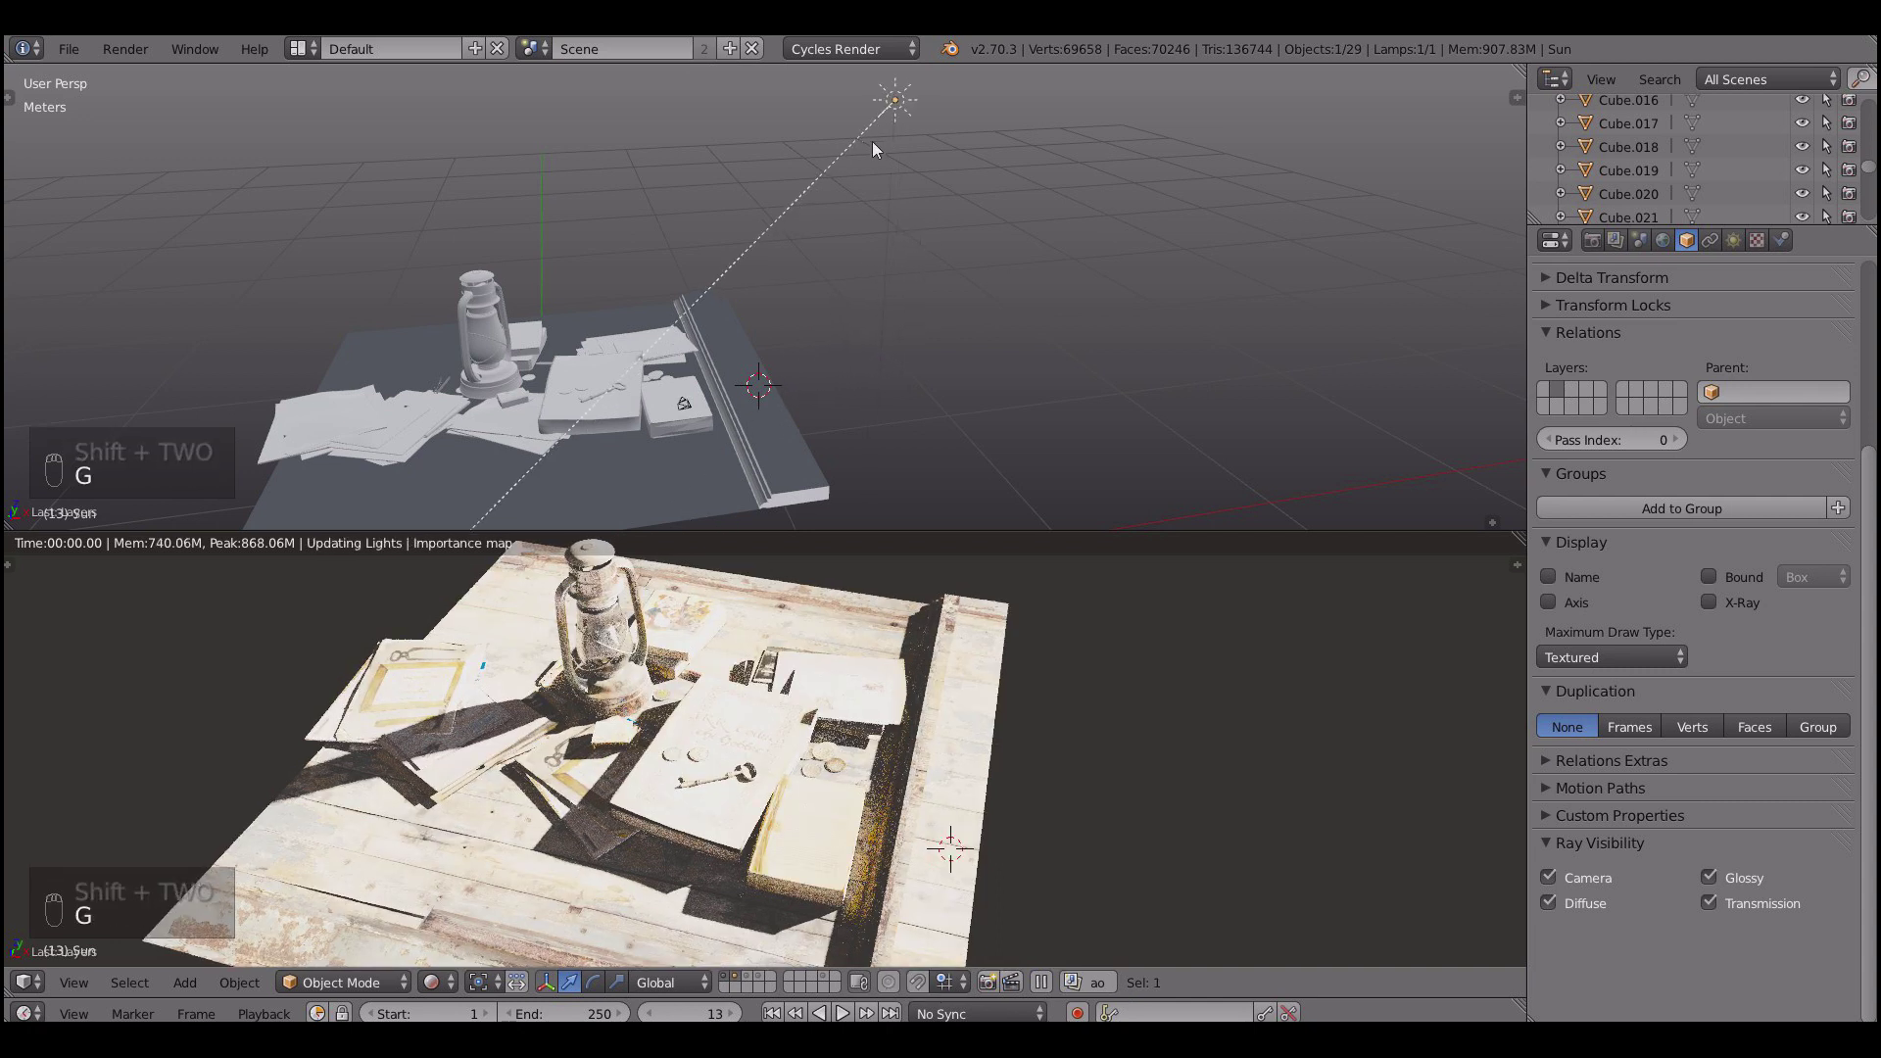
left_click(718, 380)
middle_click_drag(718, 381, 632, 409)
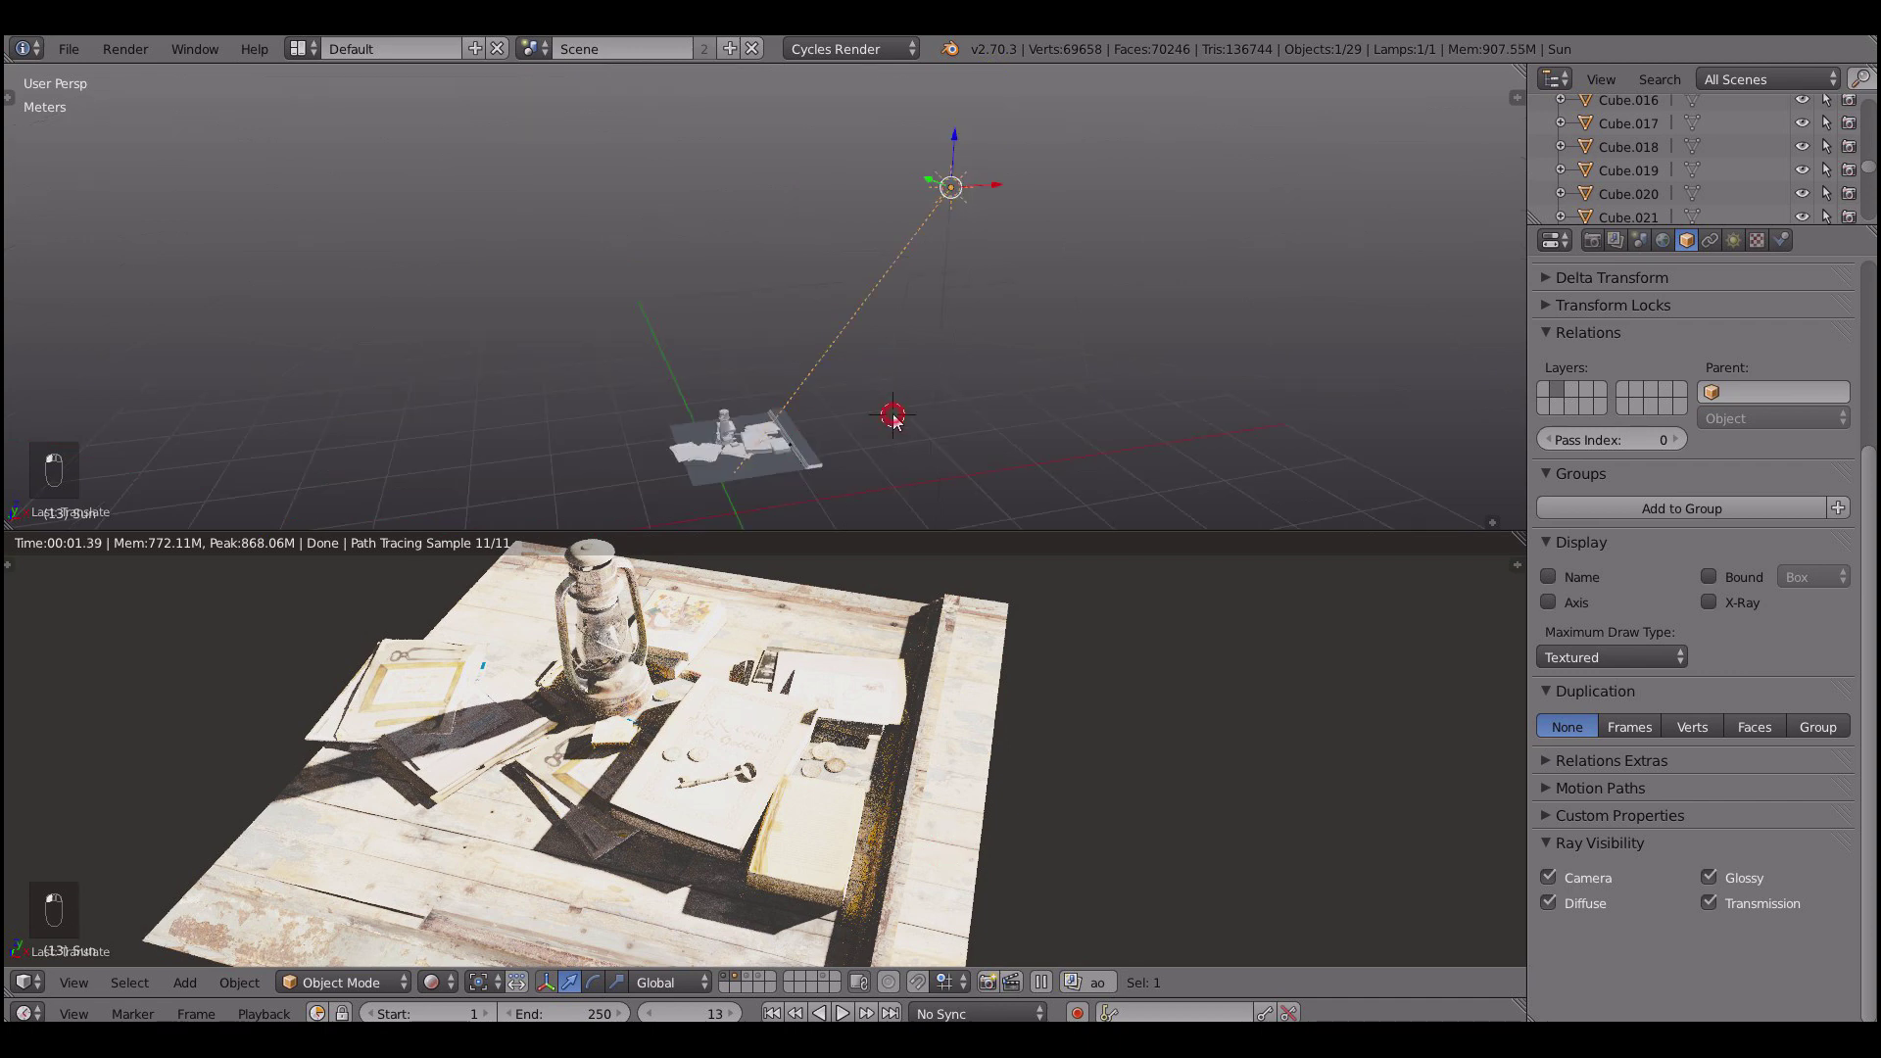
- Add a cube mesh, scale it, and raise it between the sun lamp and the table
key("shift+a")
mouse_move(902, 397)
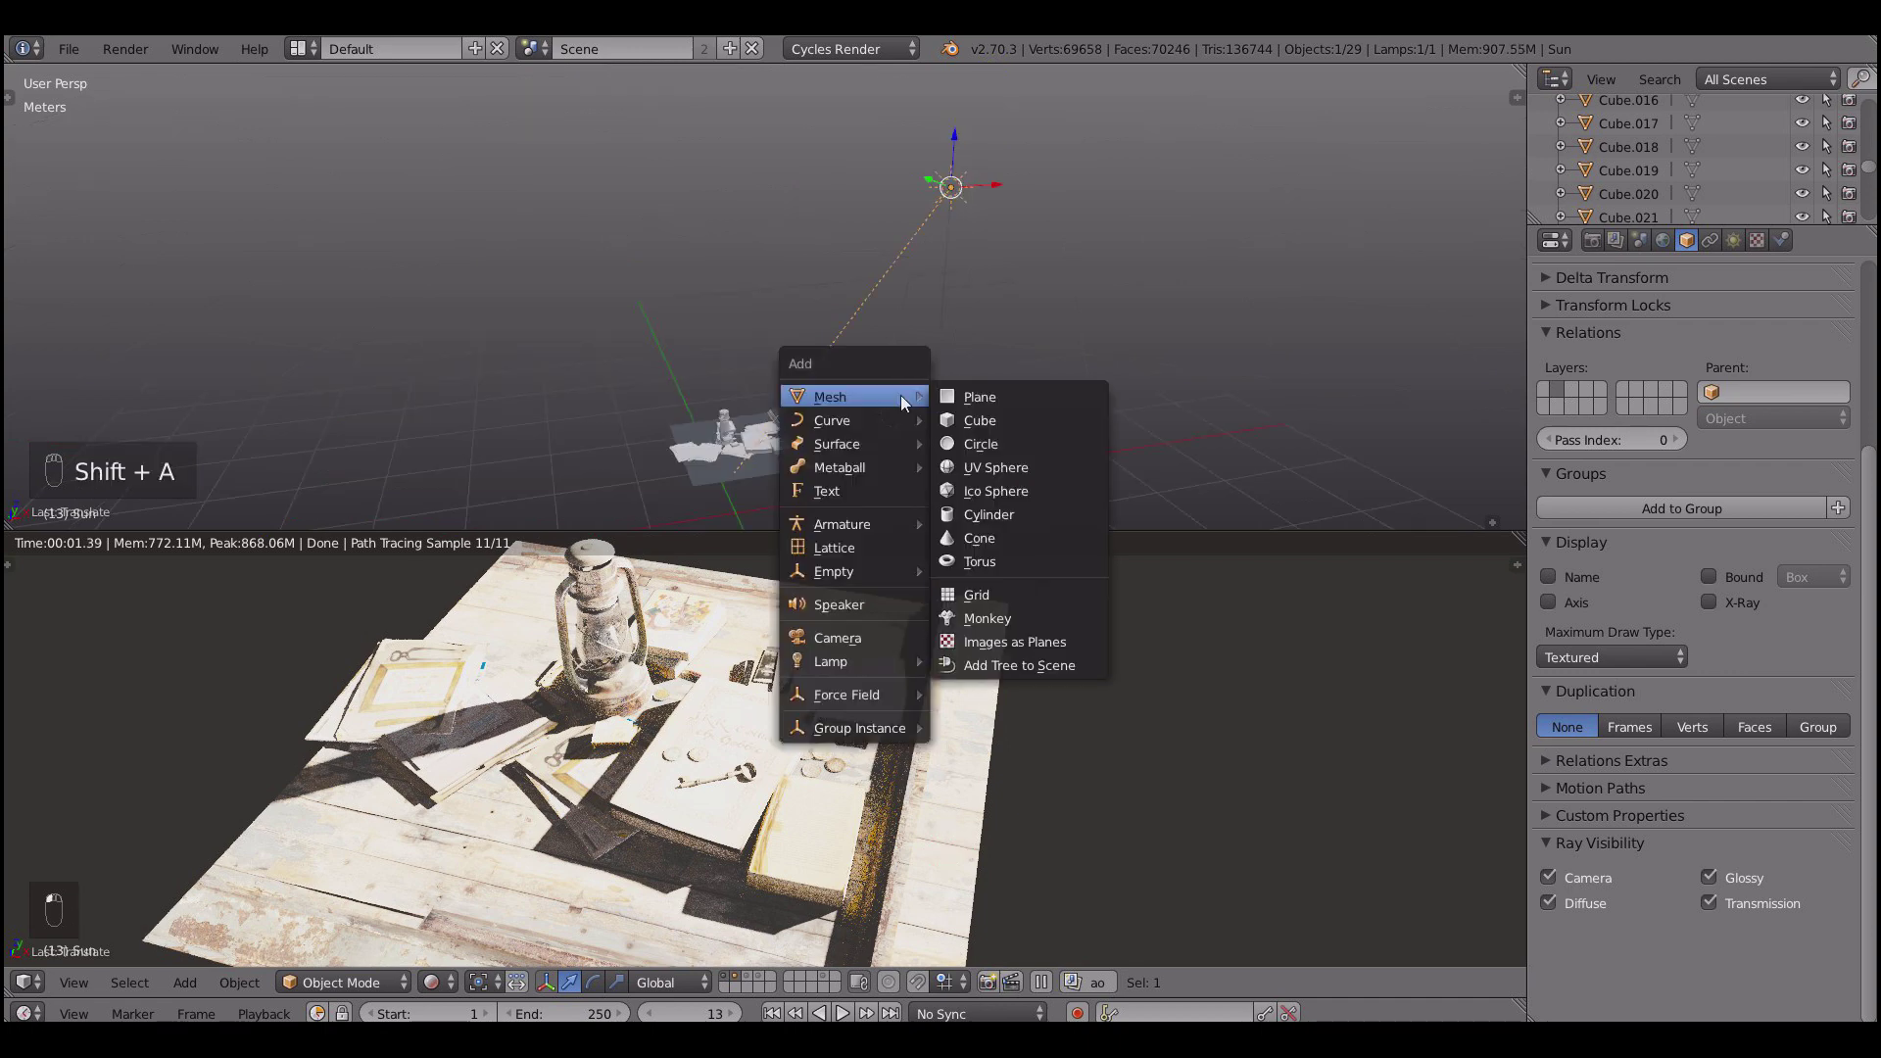
left_click(977, 420)
key("s")
left_click(910, 417)
key("g")
left_click(926, 261)
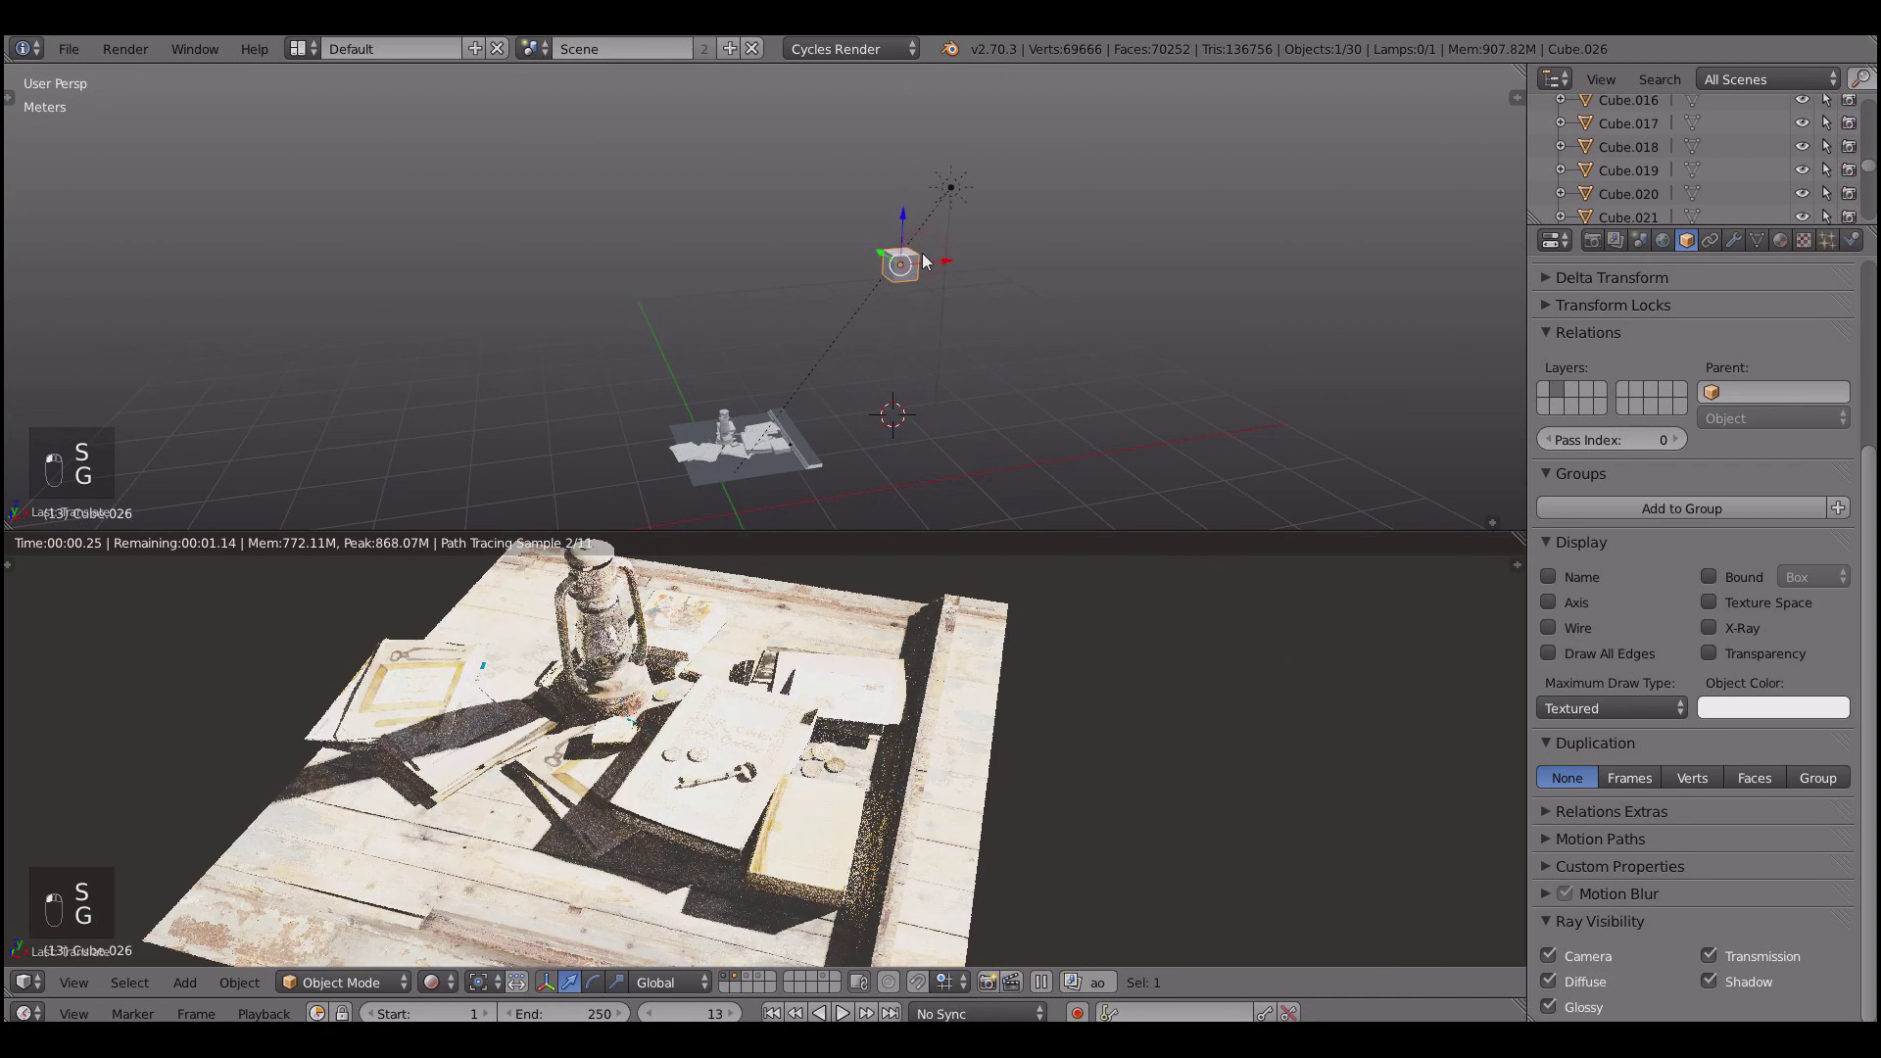
- Make the cube invisible to camera rays and reposition it in the sun's path
middle_click_drag(924, 260, 1003, 191)
key("s")
left_click(1548, 955)
key("g")
left_click(1011, 196)
- Resize the cube and stretch it along the Y axis into a long thin bar that shades the table
key("s")
left_click(988, 206)
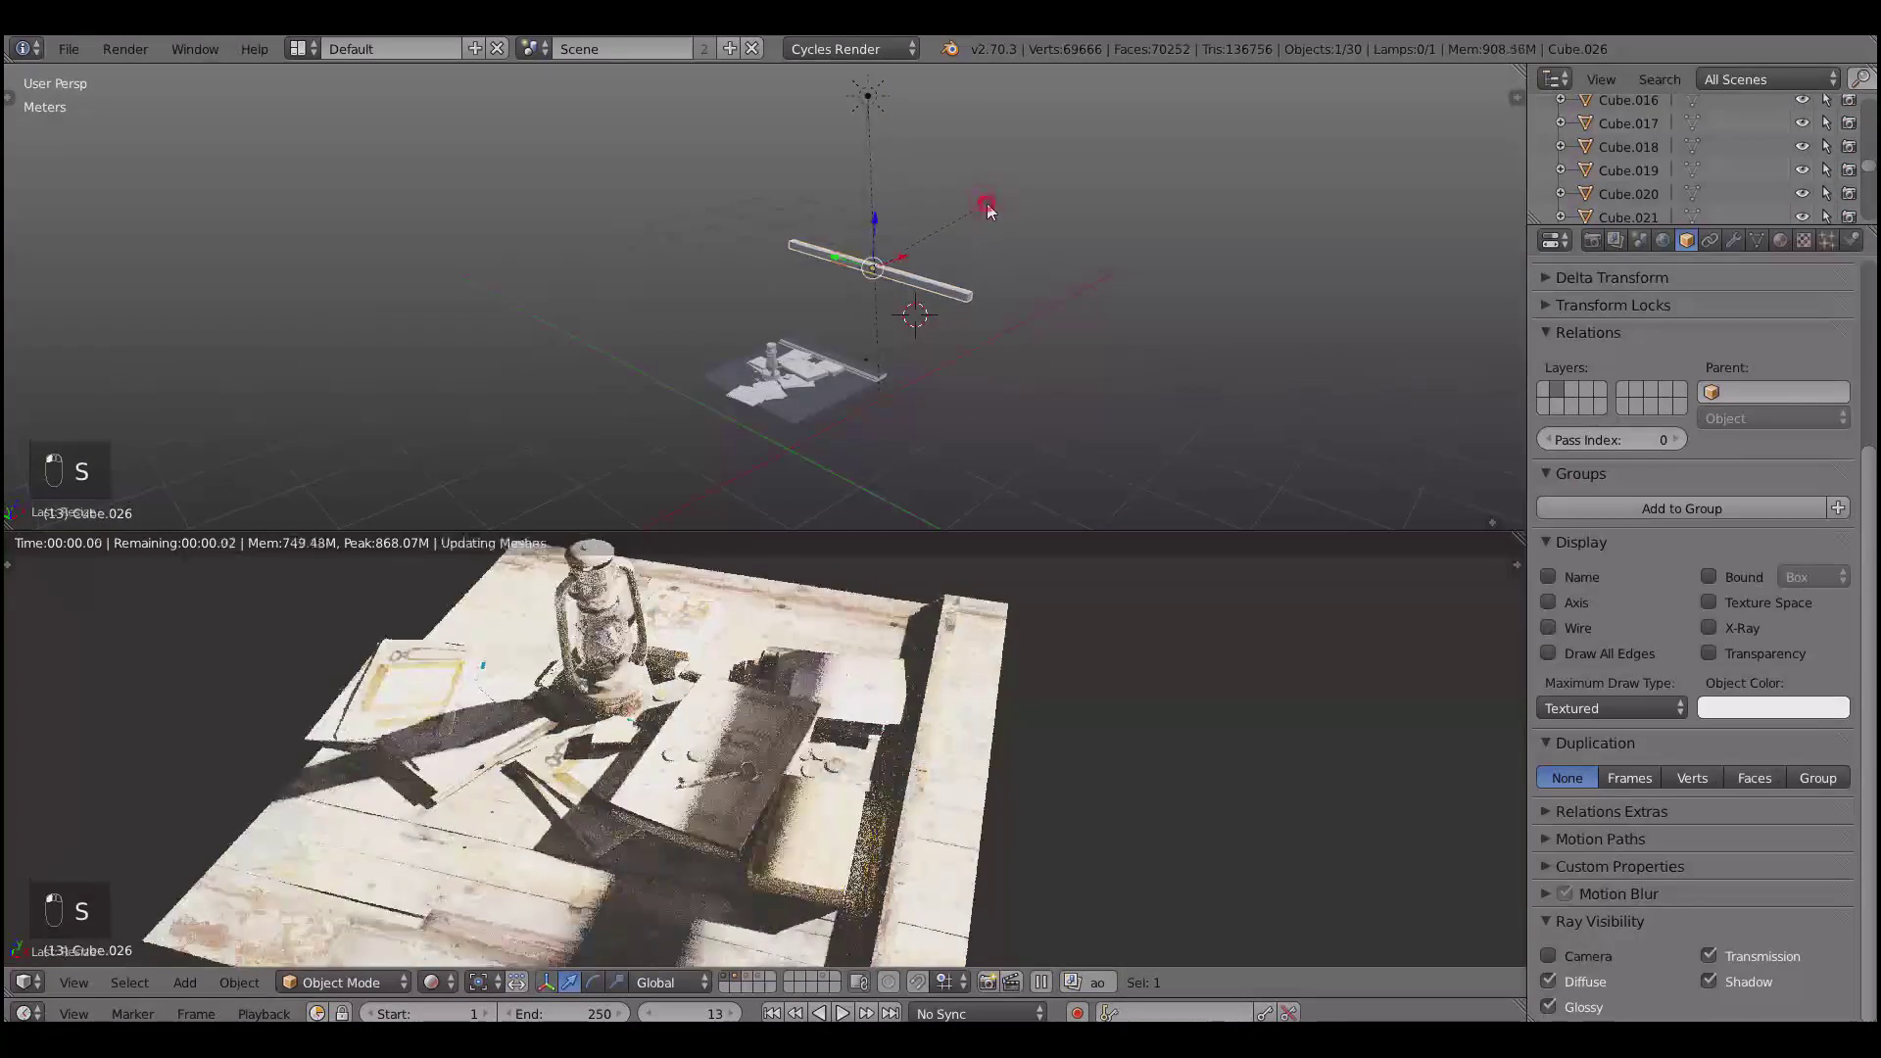
key("s")
key("y")
left_click(1043, 203)
- Duplicate the bar twice, stacking the copies above the original along the Z axis
key("shift+d")
key("z")
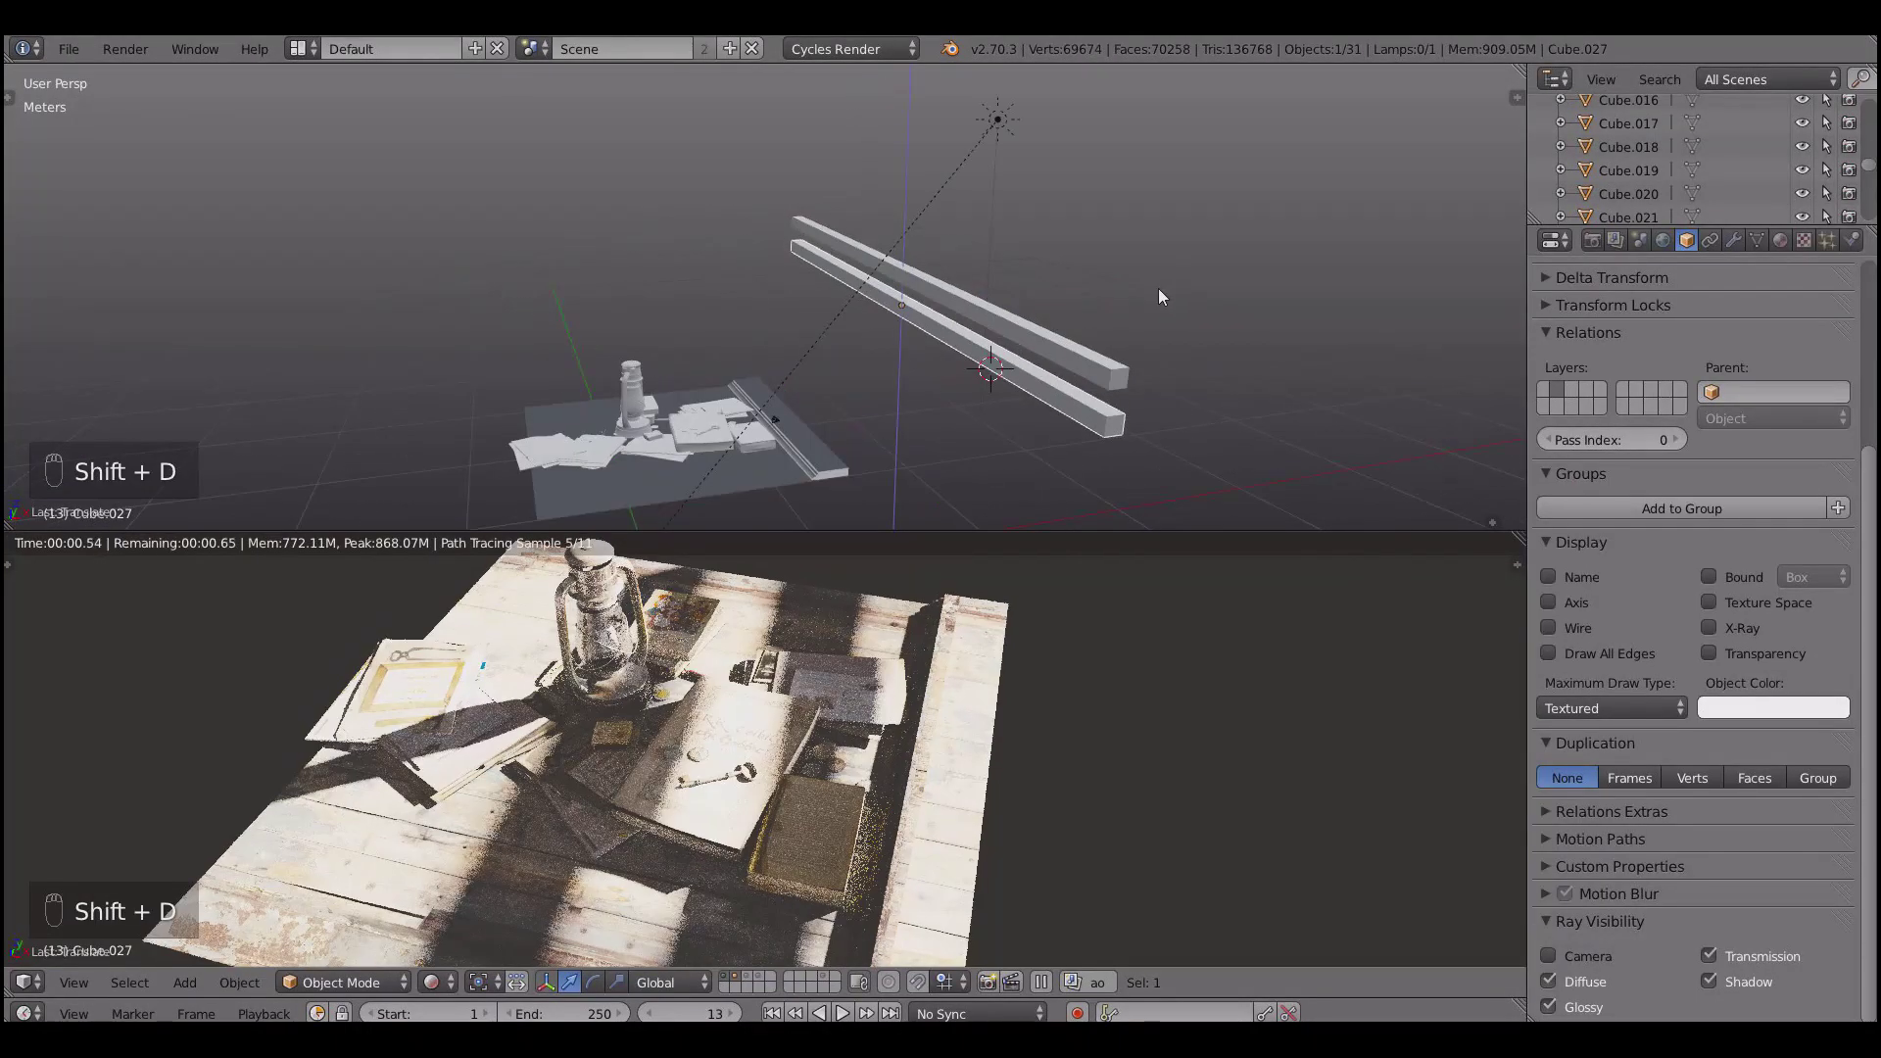
left_click(1164, 296)
key("shift+d")
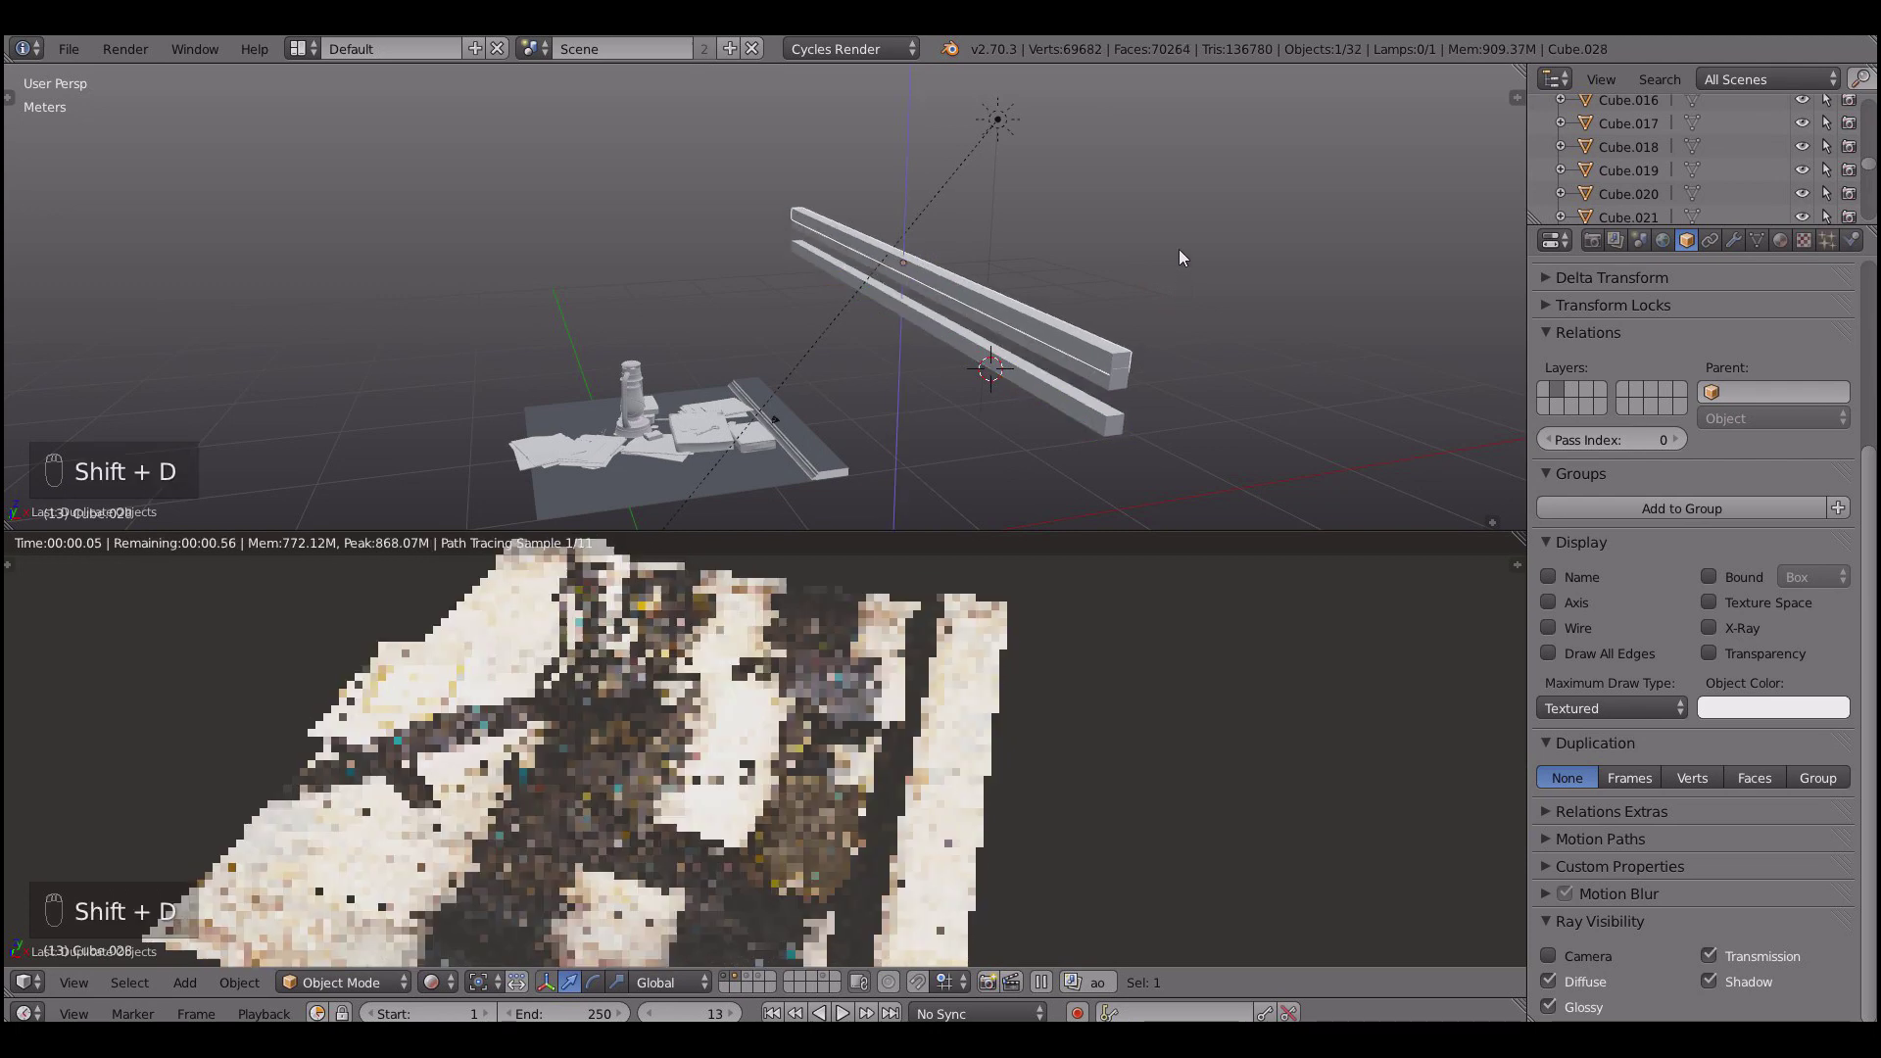
left_click(1197, 228)
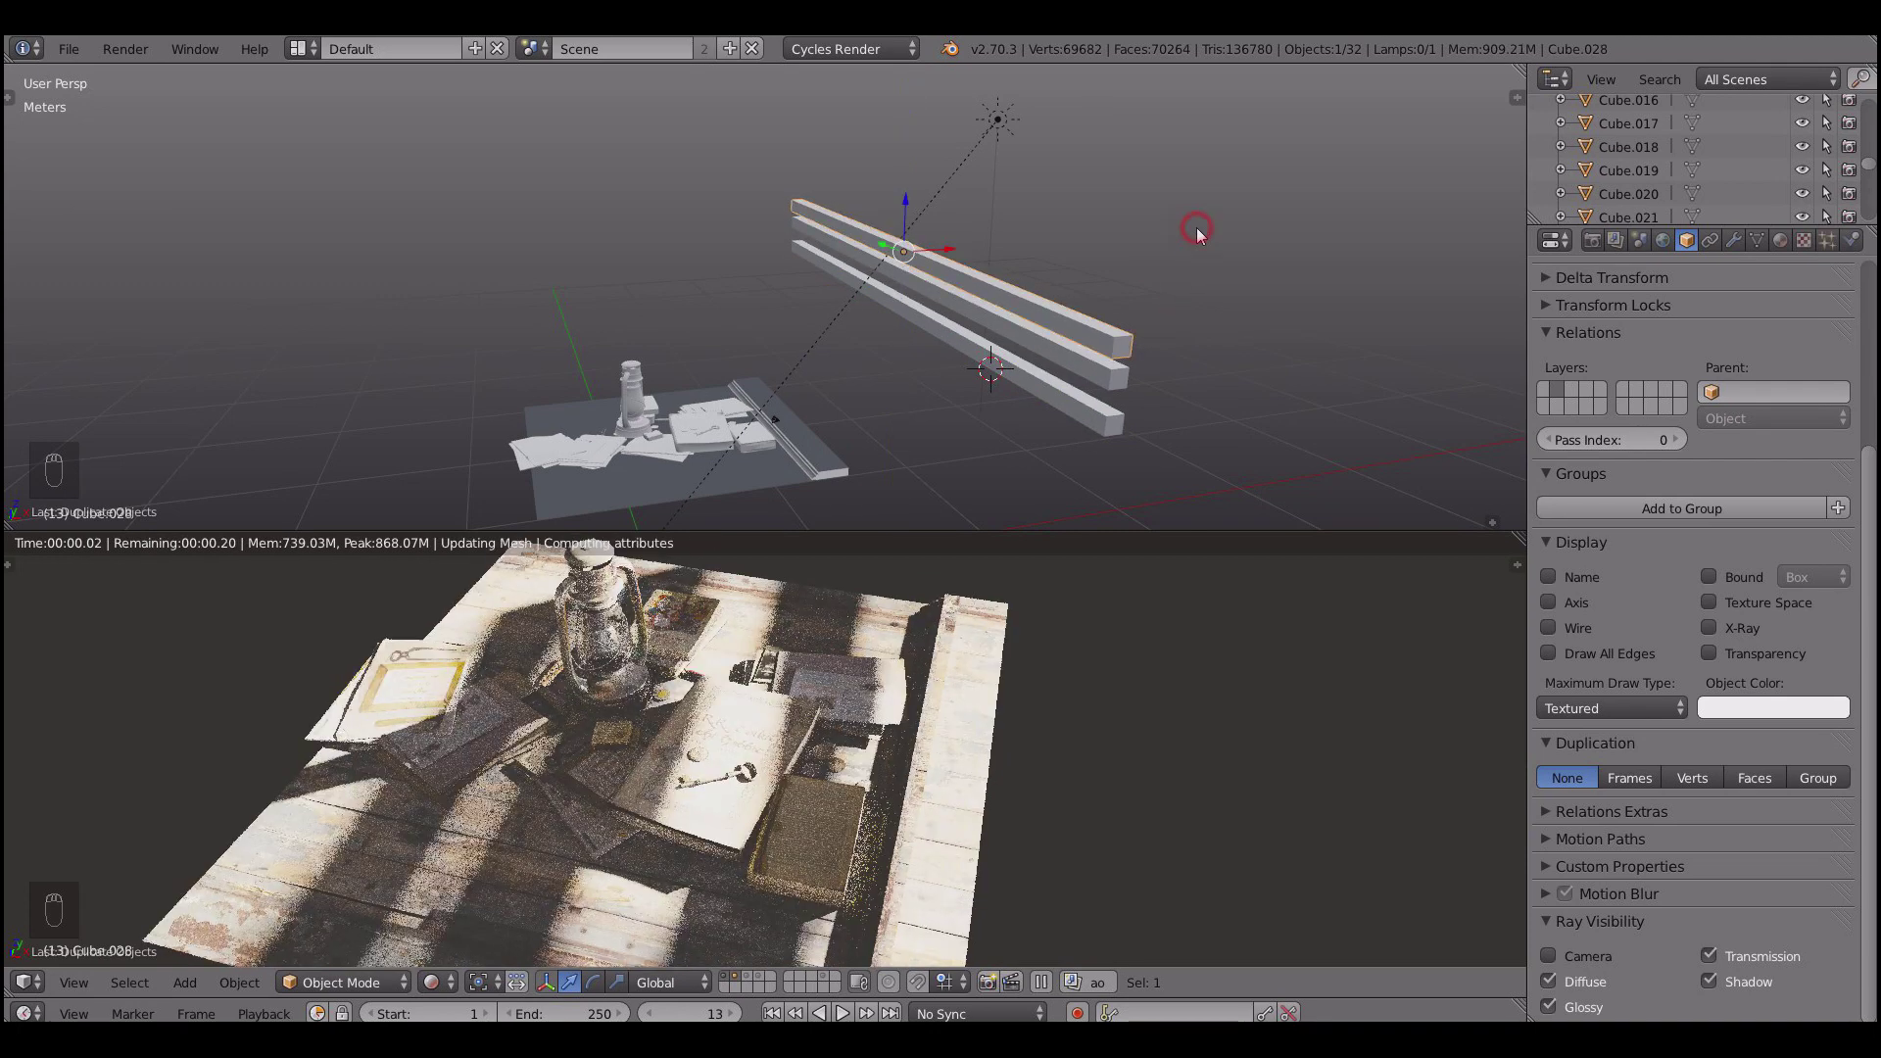
- Shift the bar copies along the Y axis so they are staggered in front of the sun
key("g")
key("y")
key("g")
key("y")
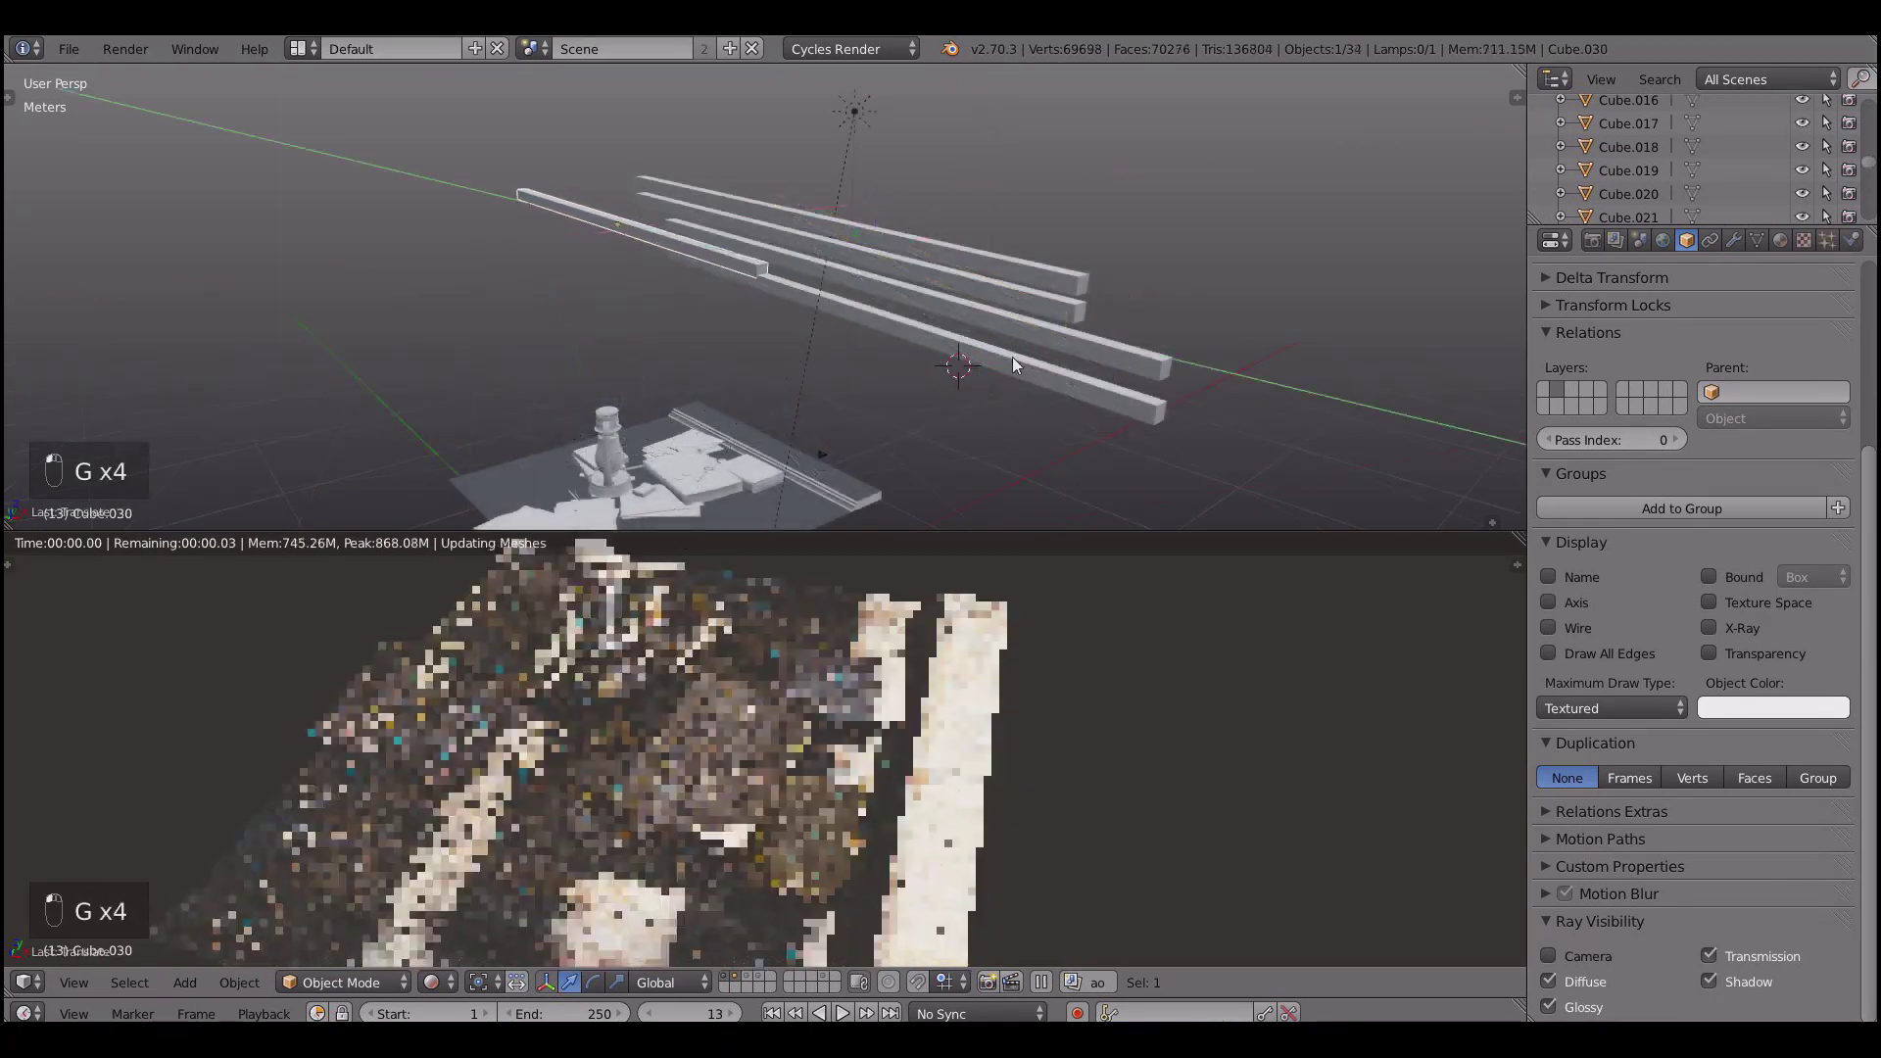
left_click(1008, 357)
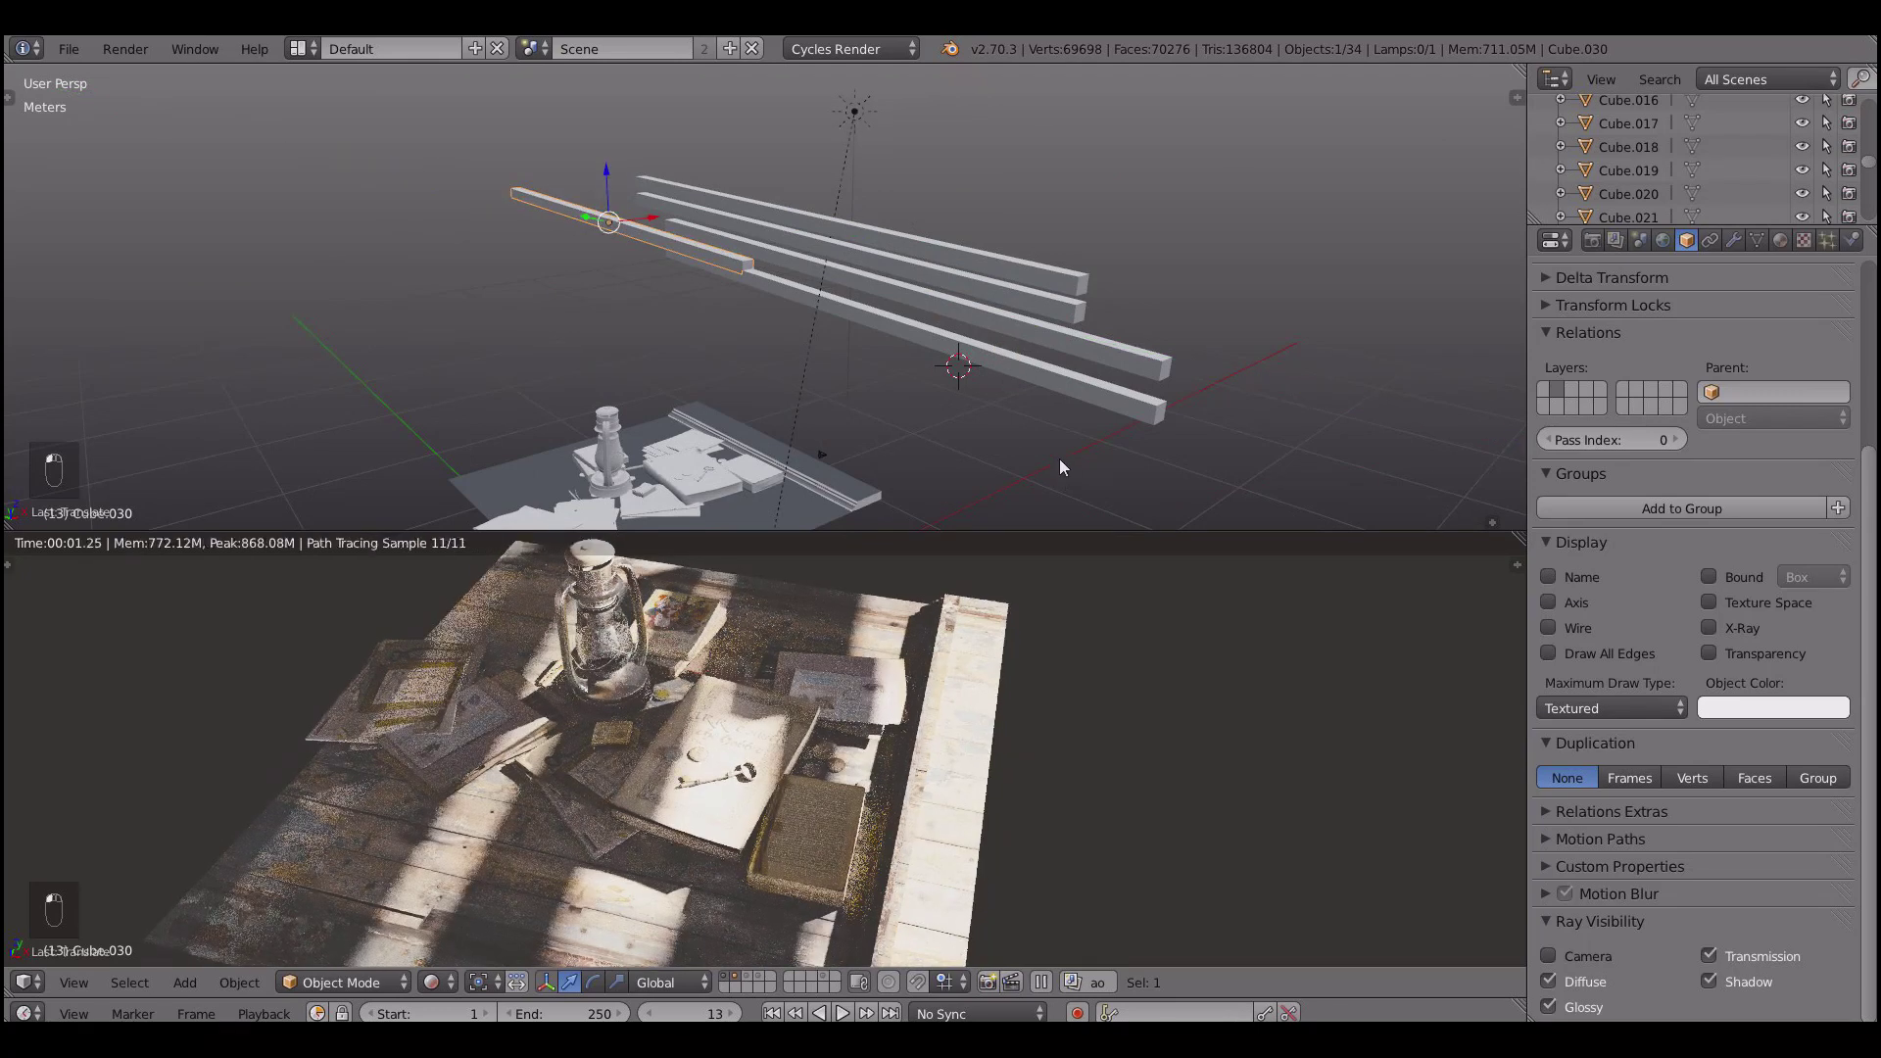
- Scale a bar copy down to a thin rod below the others and duplicate it along the Z axis
right_click(1062, 288)
key("s")
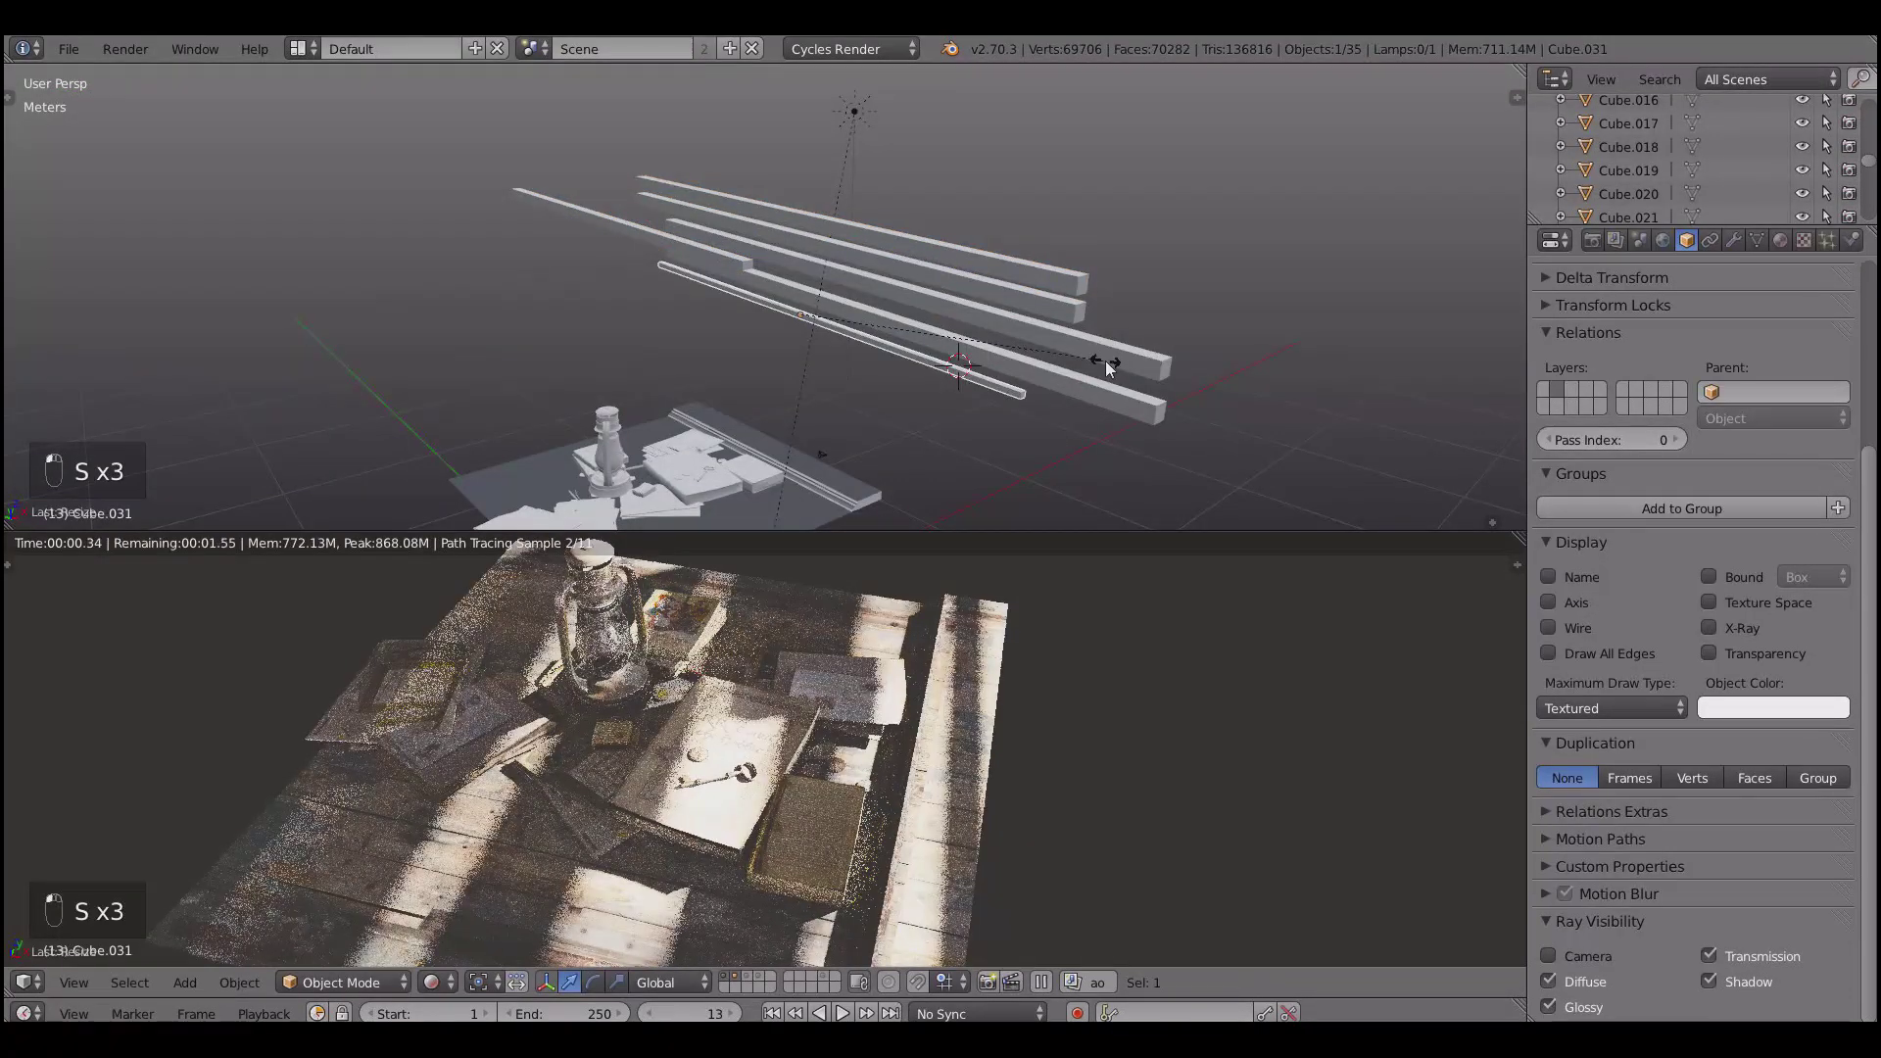
left_click(1075, 332)
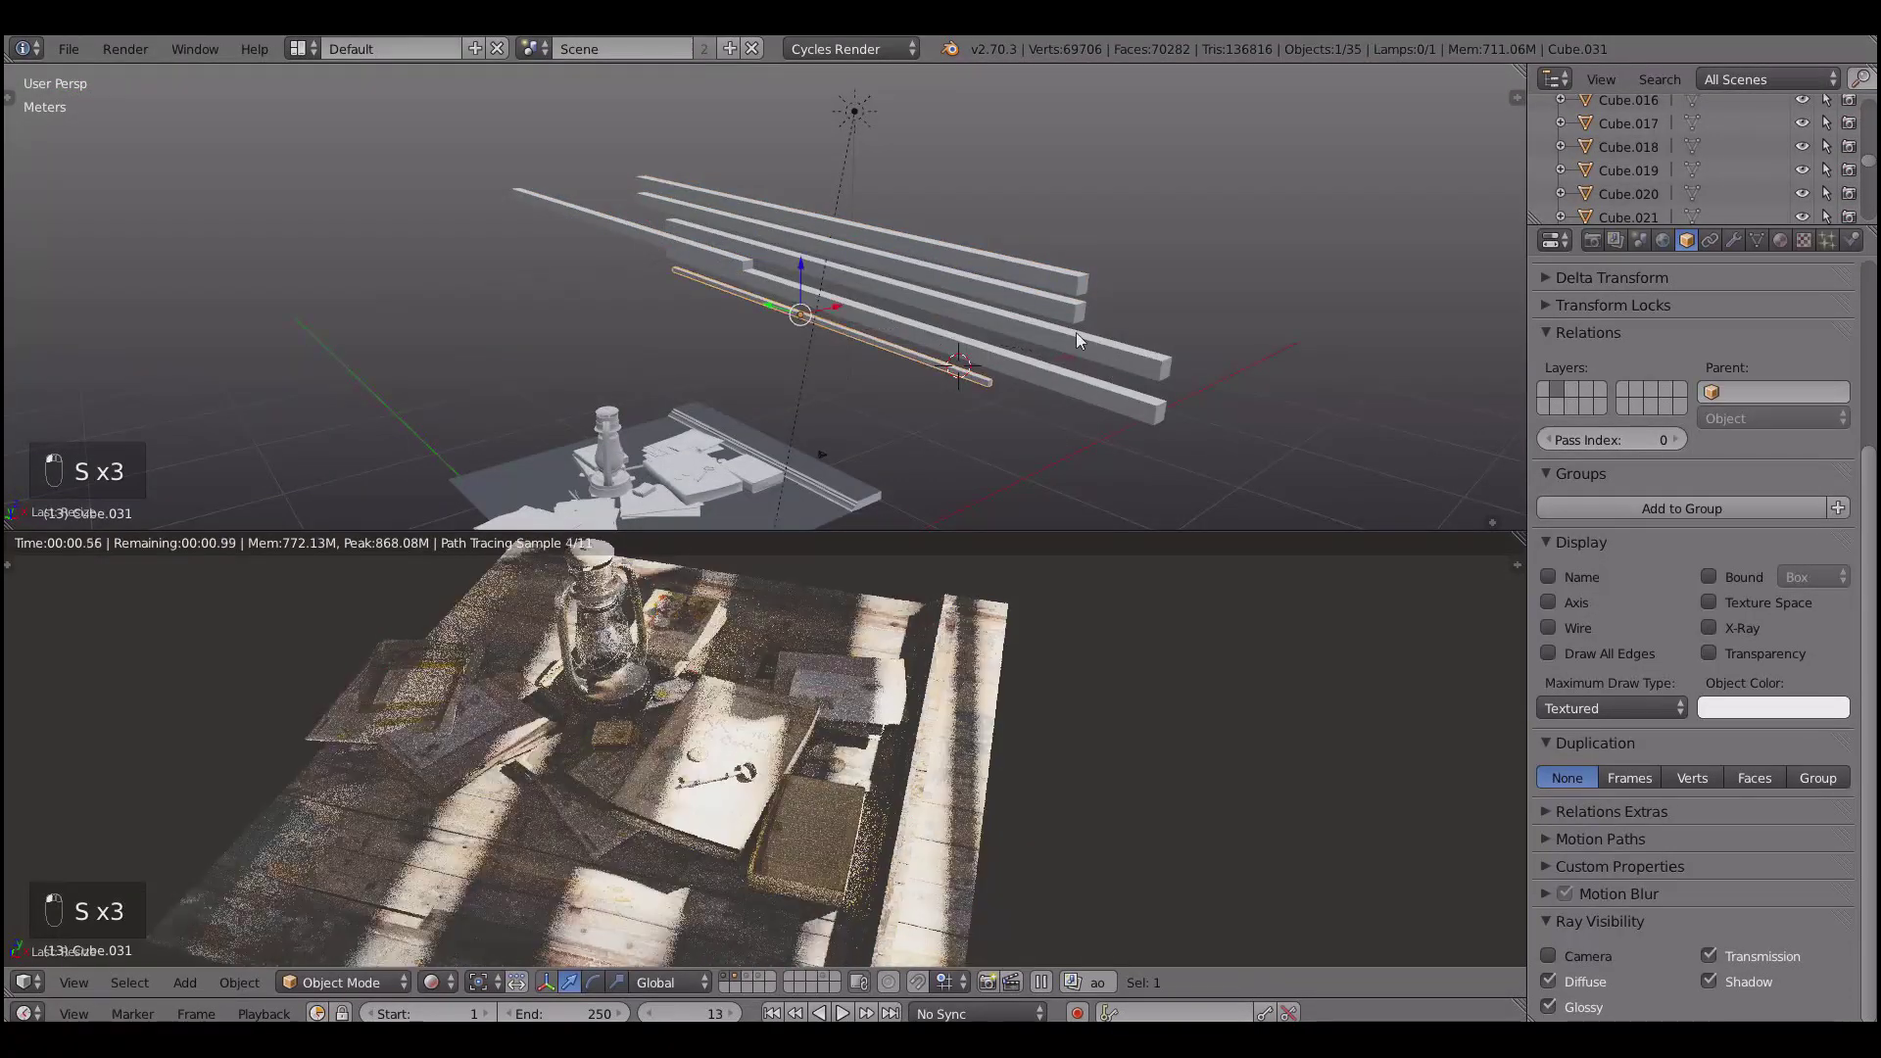
key("shift+d")
left_click(1084, 327)
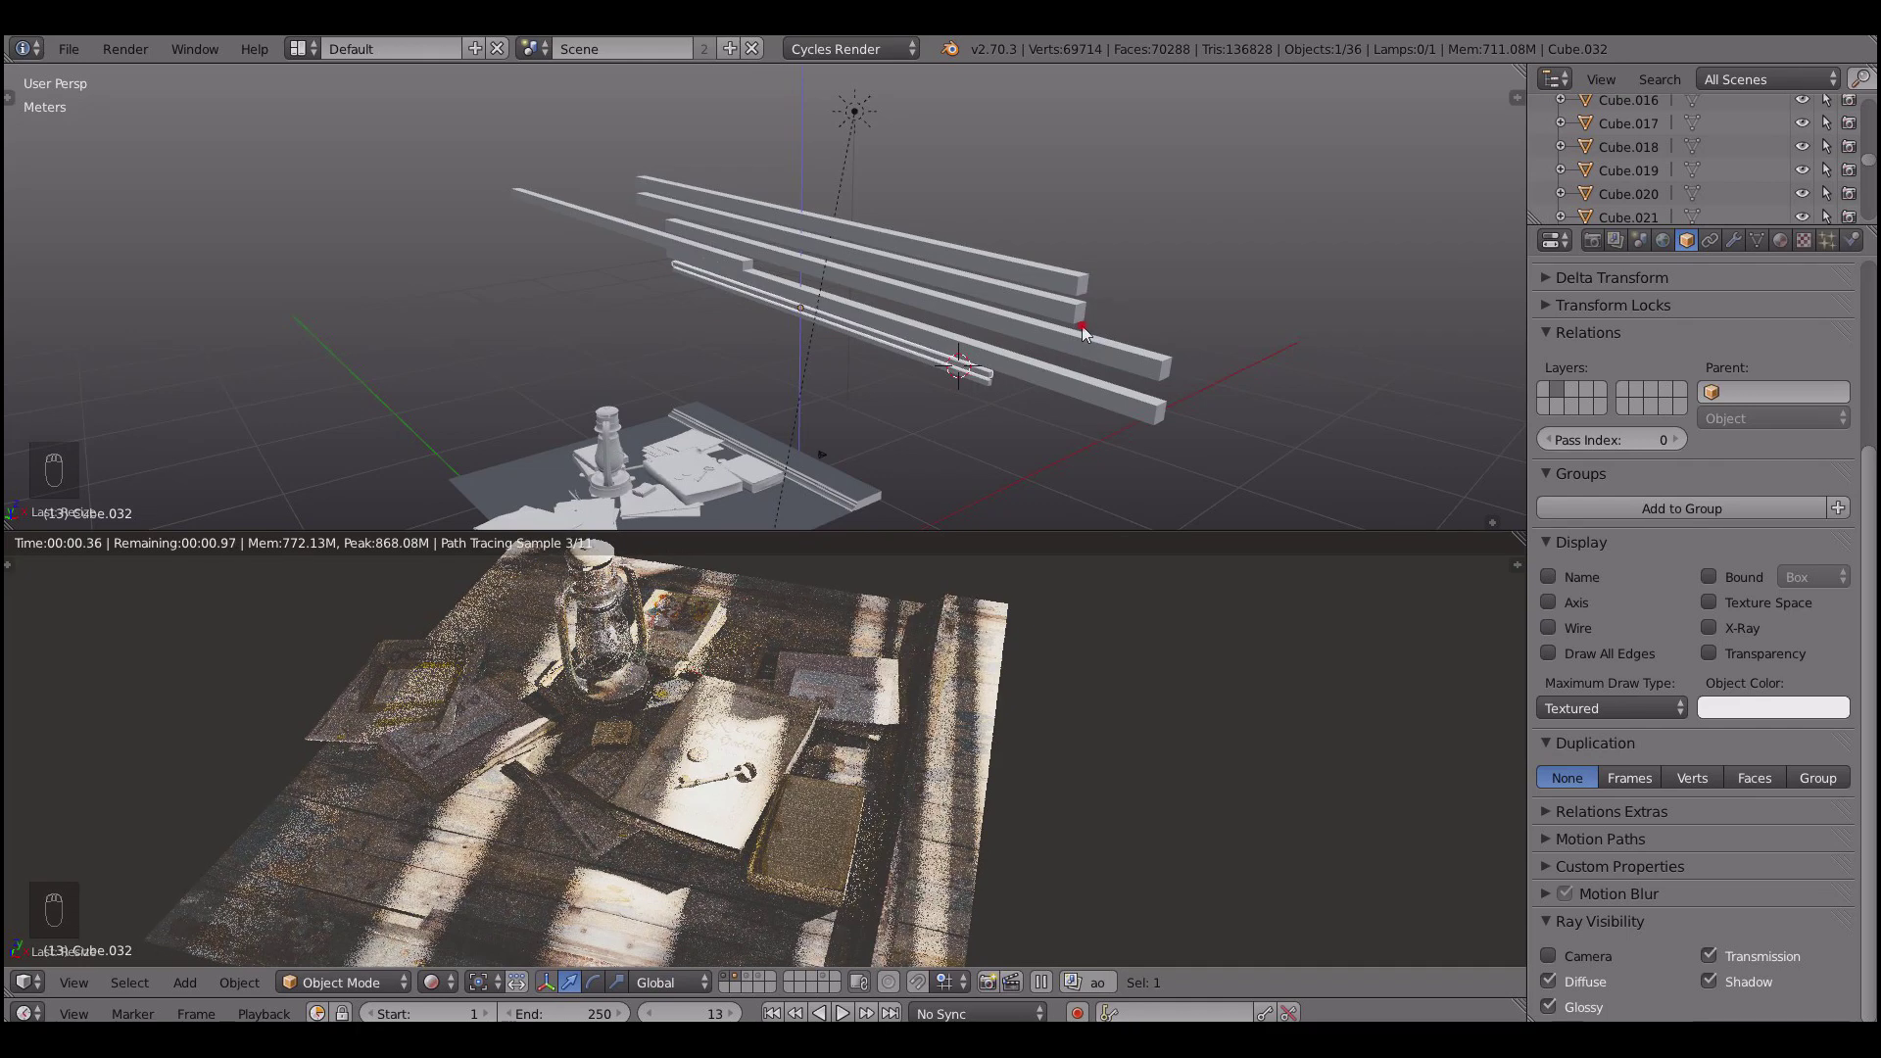
- Rotate the original bar about the X axis and reposition it so it slants across the other bars
right_click(1083, 333)
key("r")
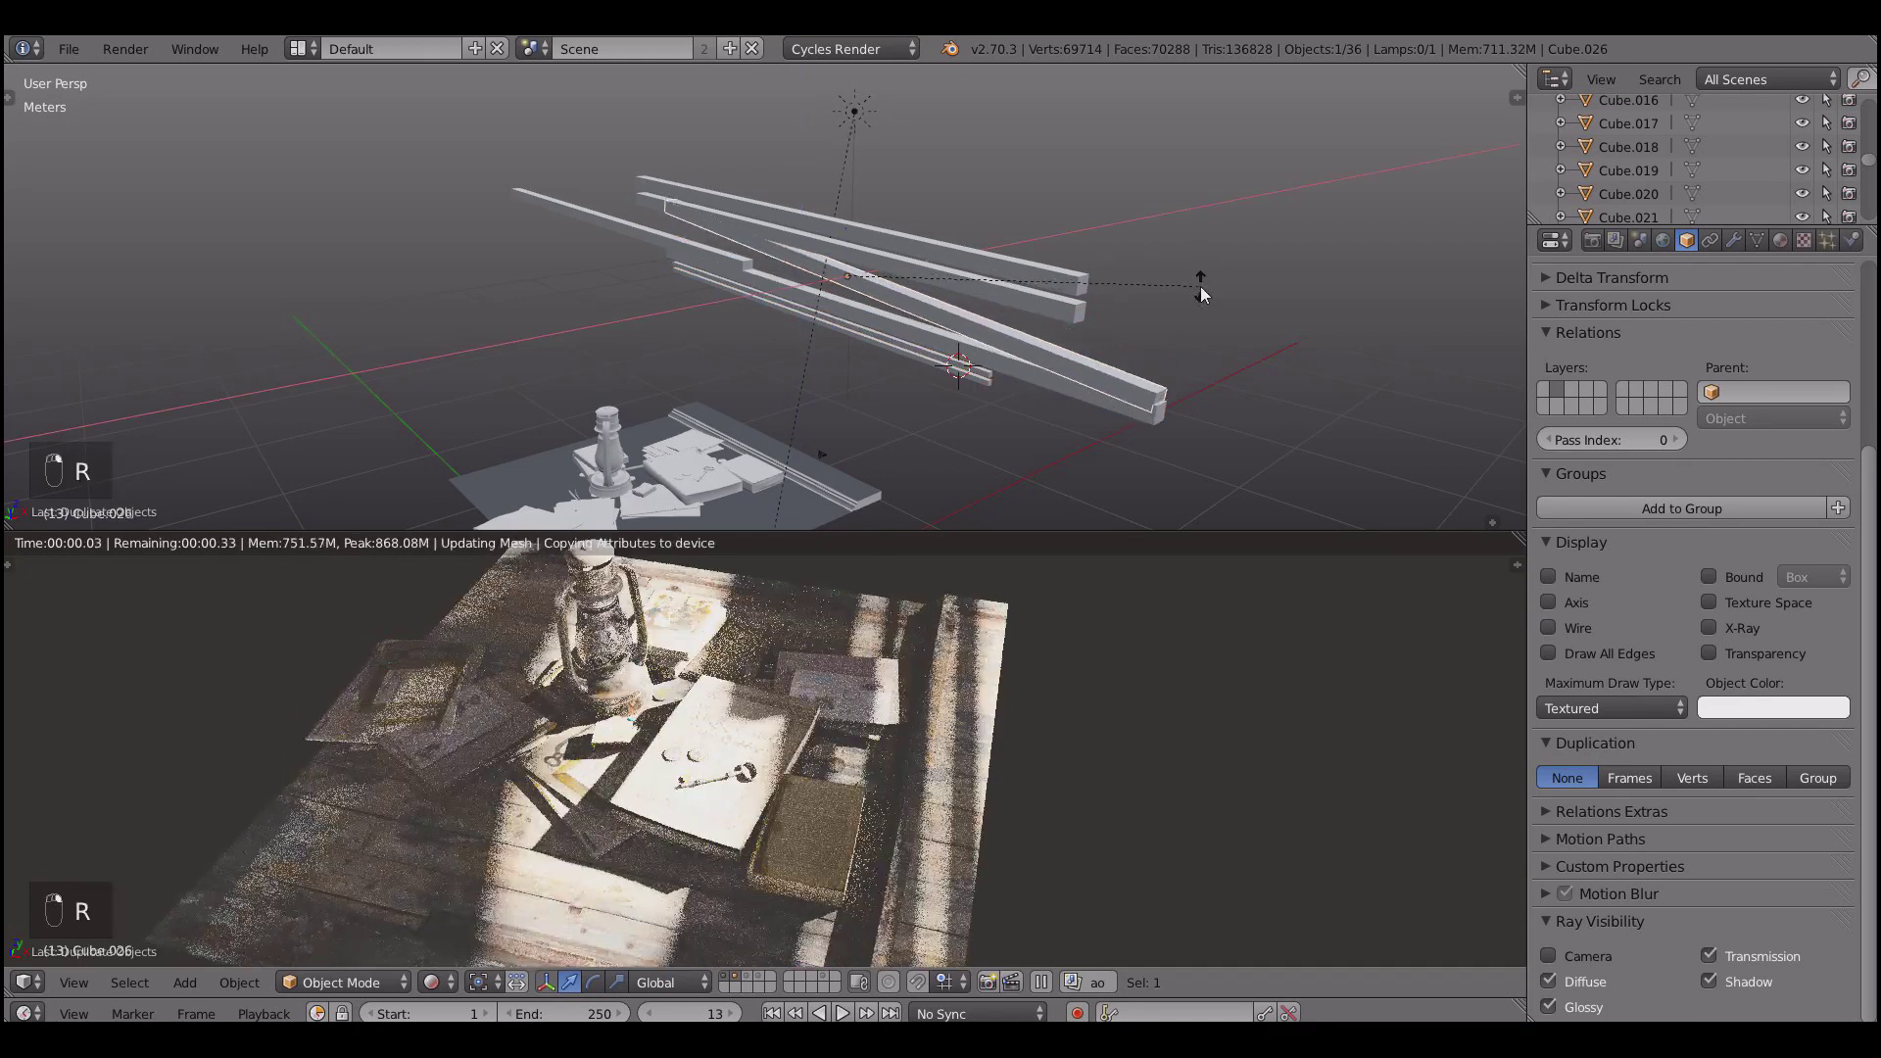
key("g")
left_click(1151, 298)
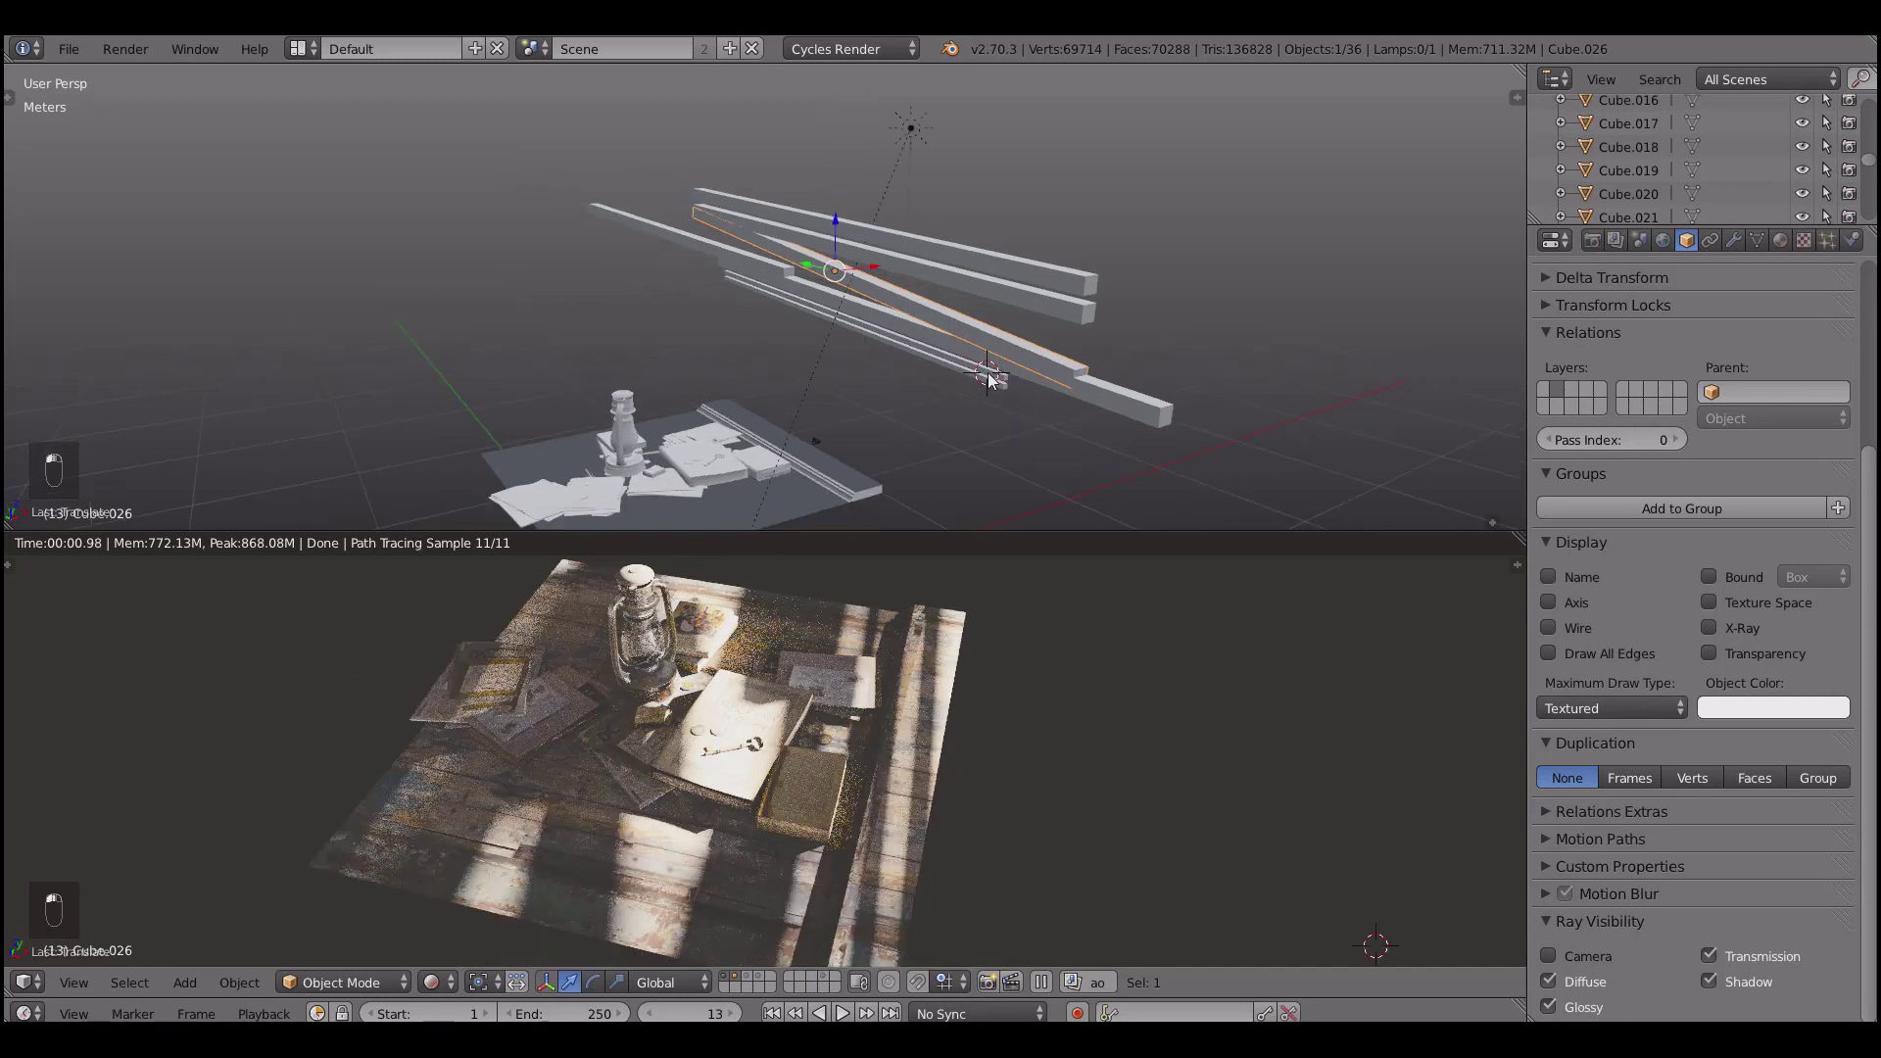
- Show layer 4, then display its selected curtain plane with textured viewport shading
key("shift+4")
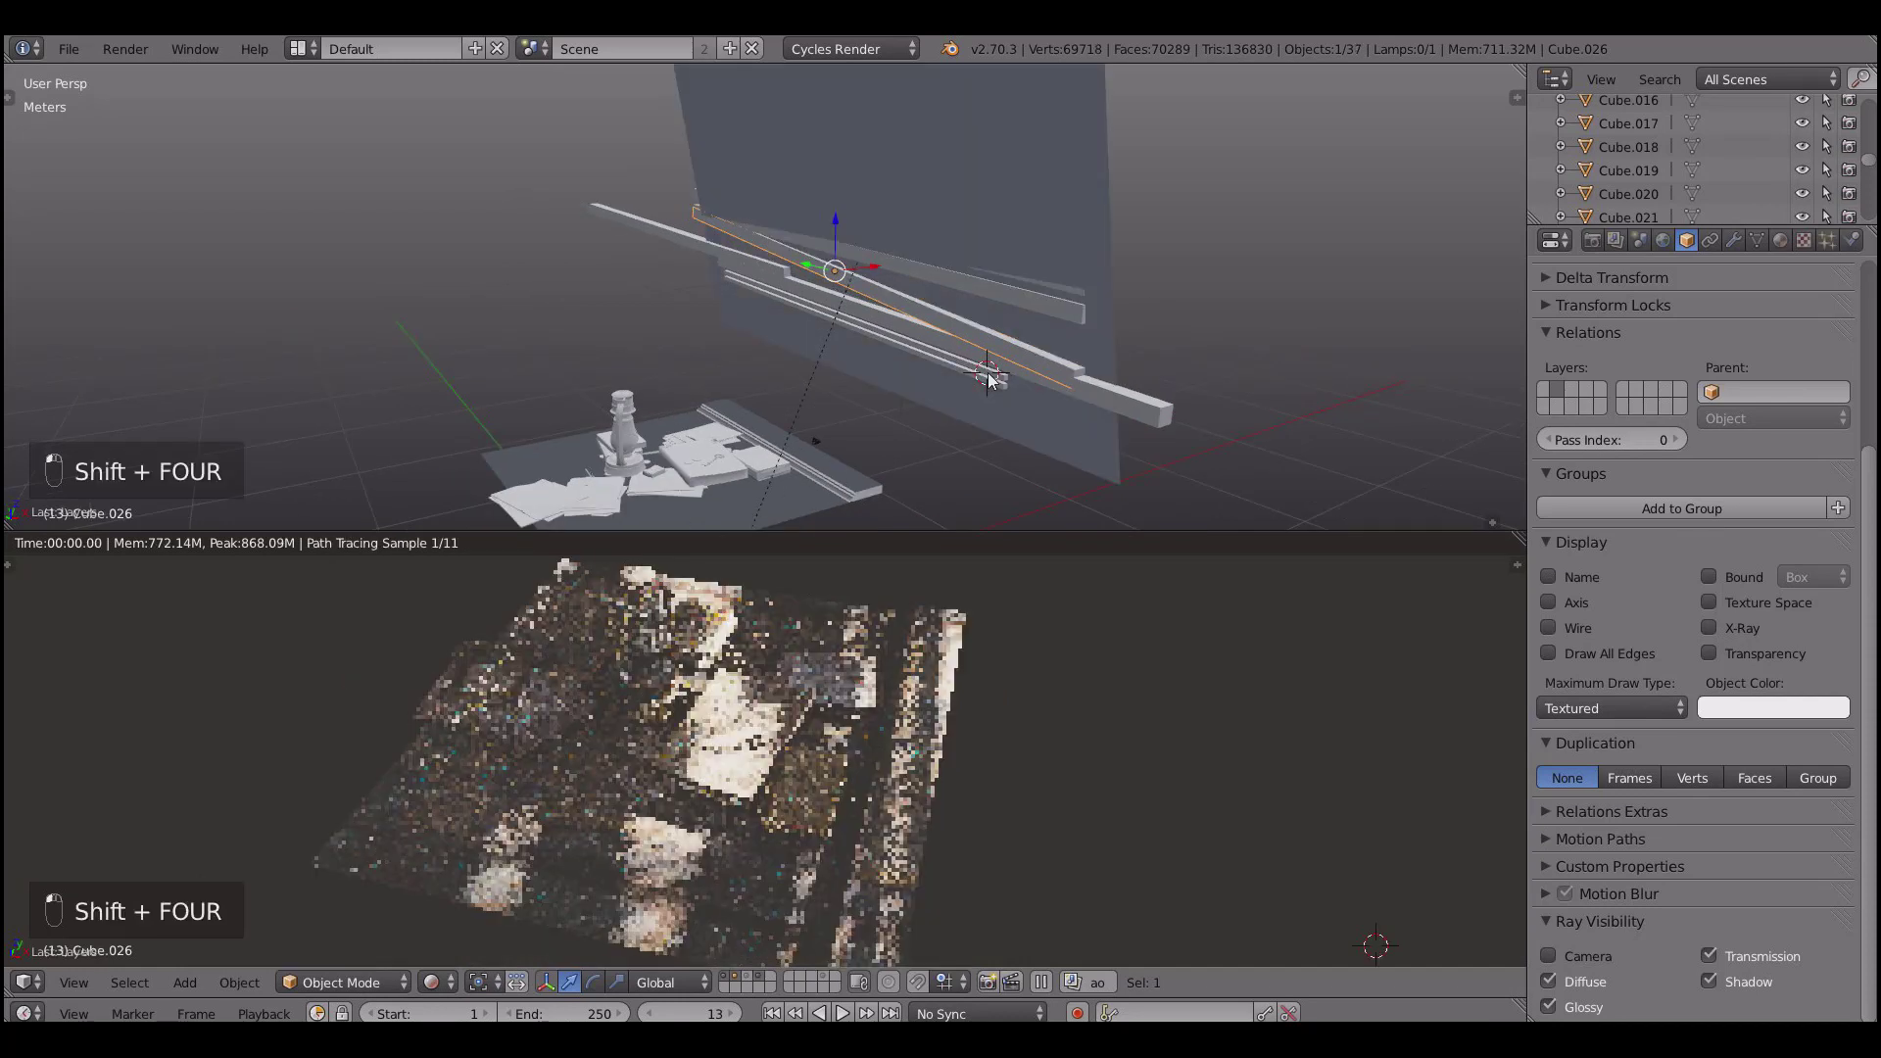
right_click(988, 377)
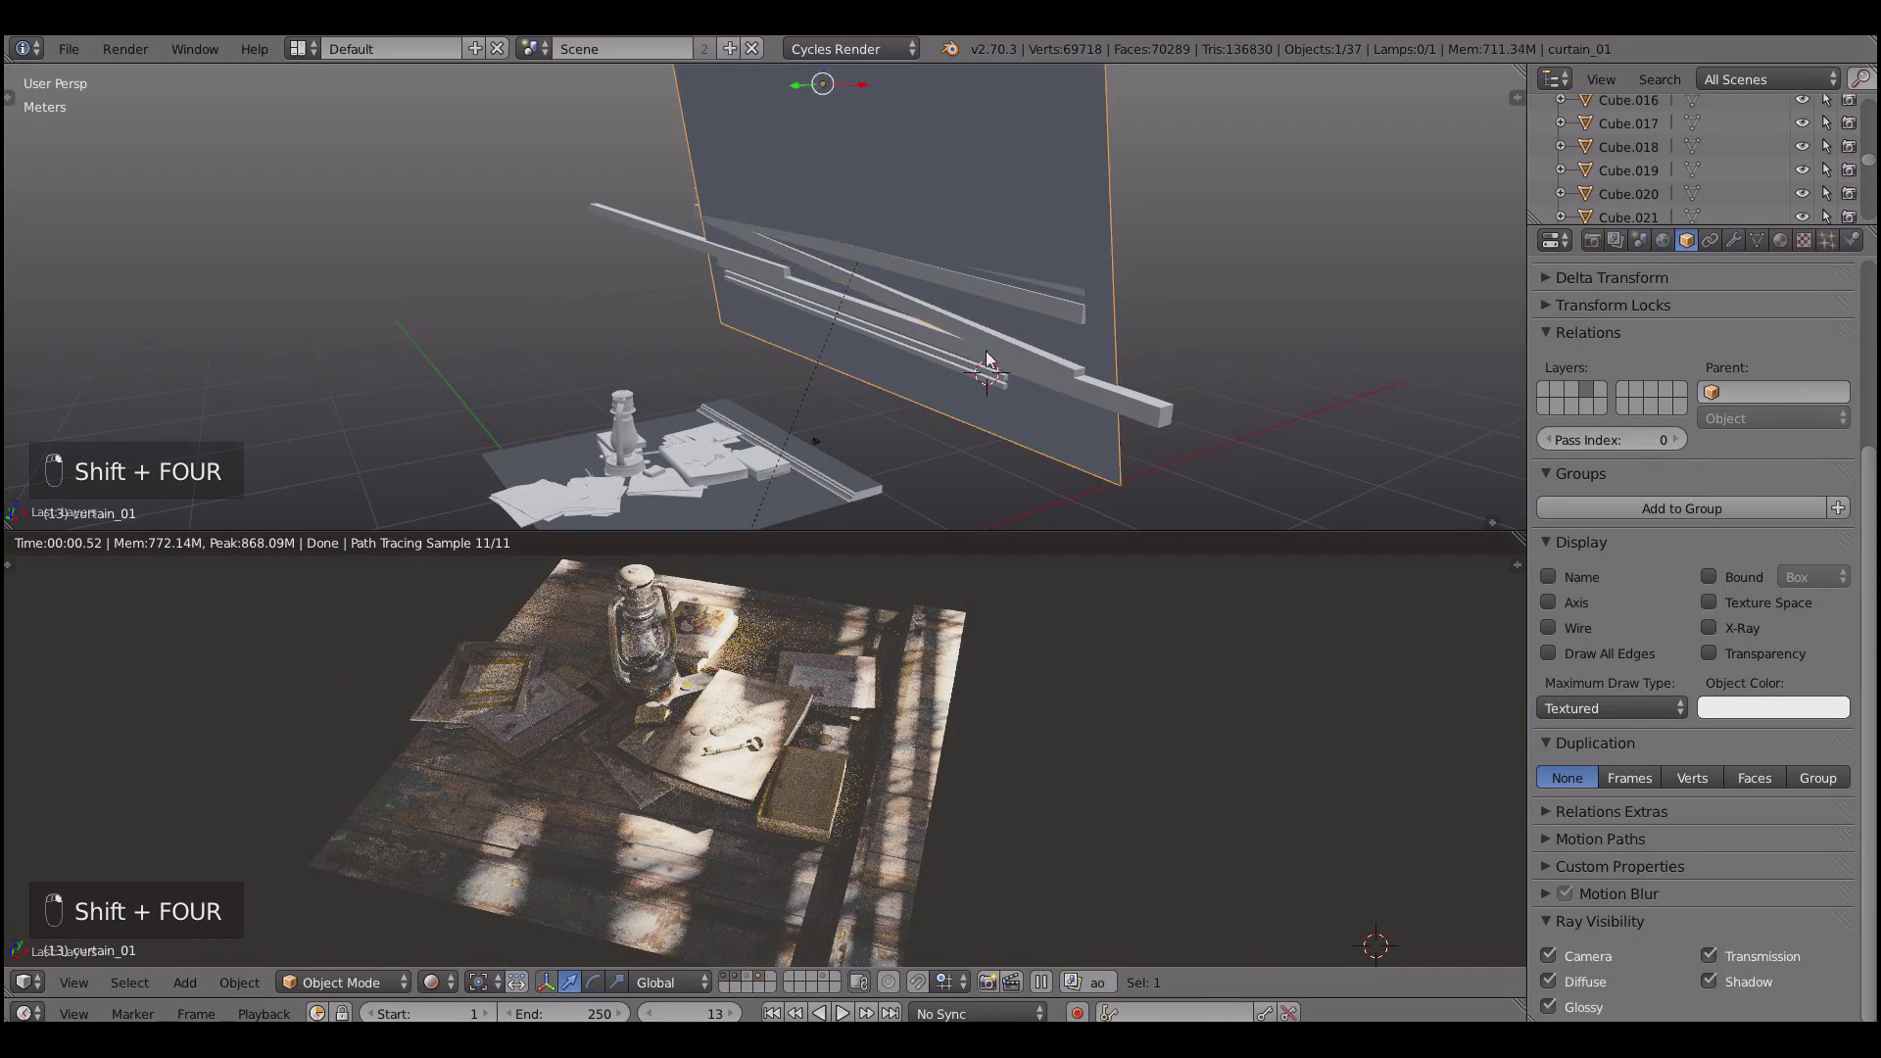
key("alt+z")
middle_click_drag(988, 363, 956, 334)
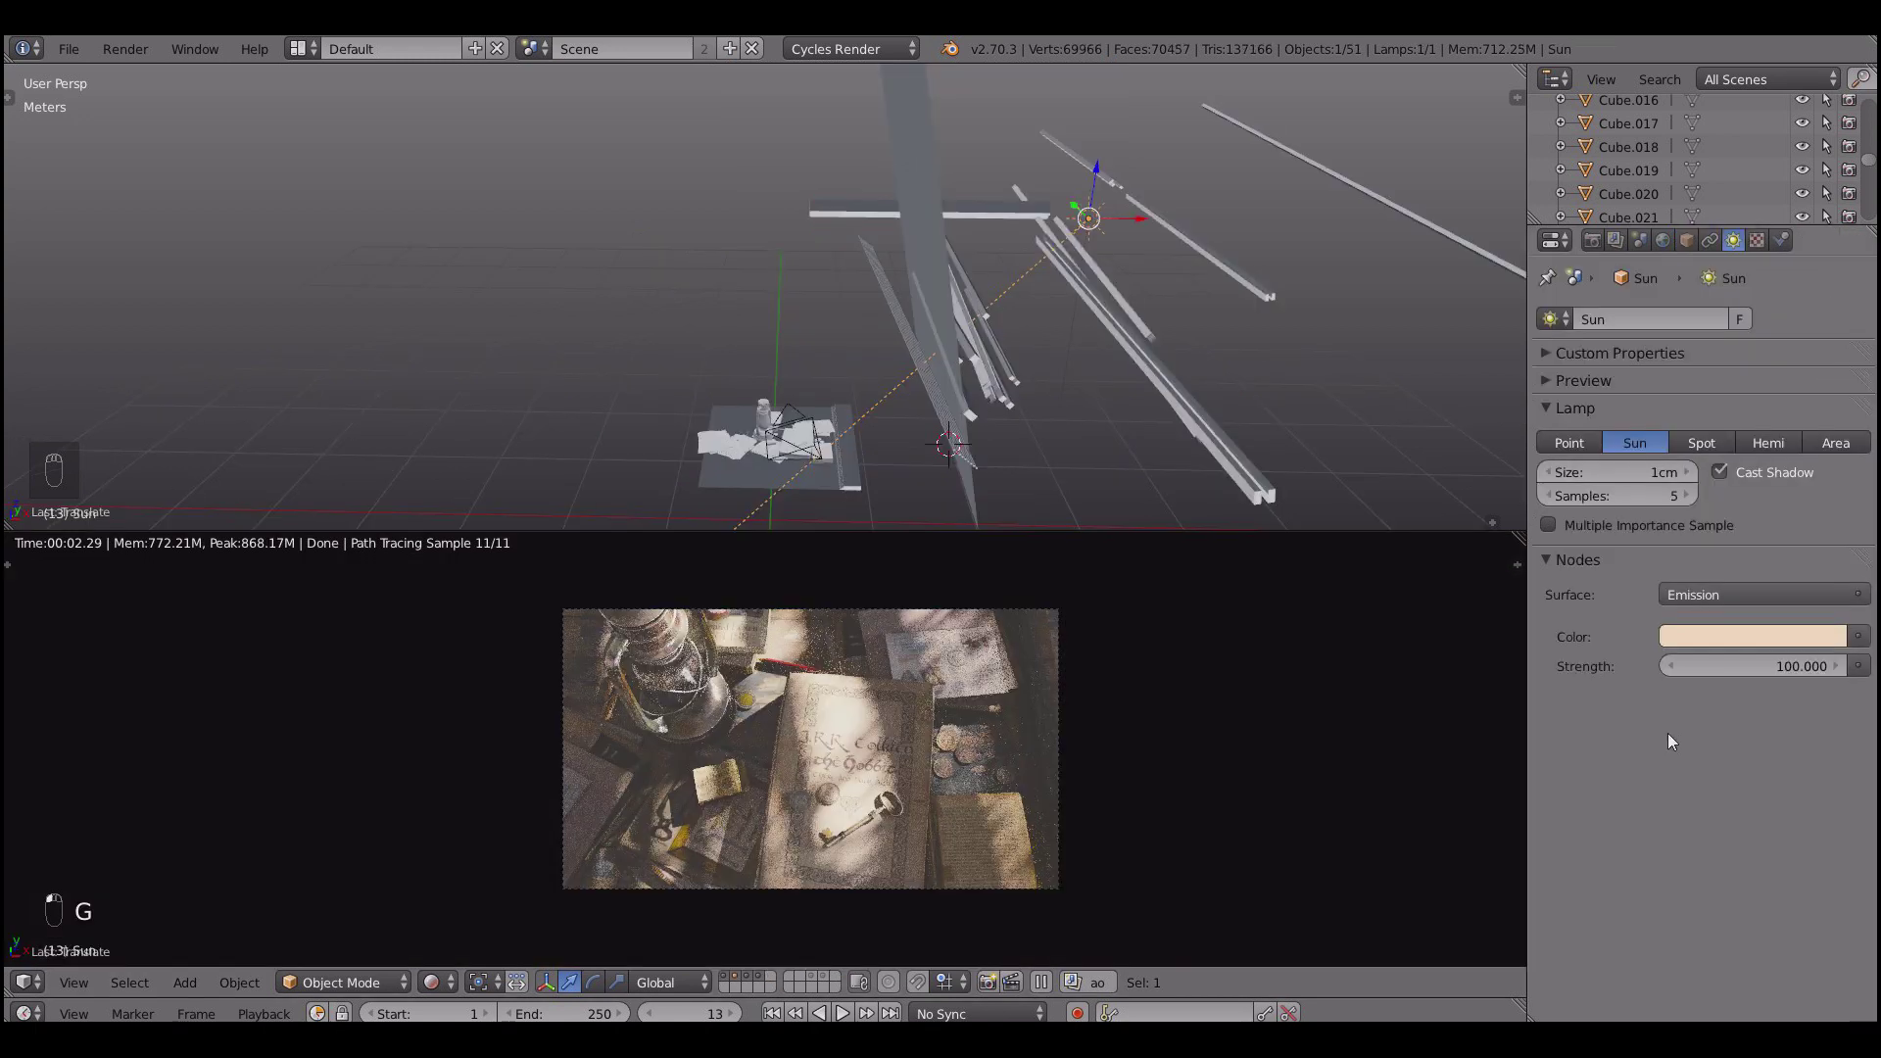
- Adjust the sun lamp's direction by rotating it about the Z and X axes
key("r")
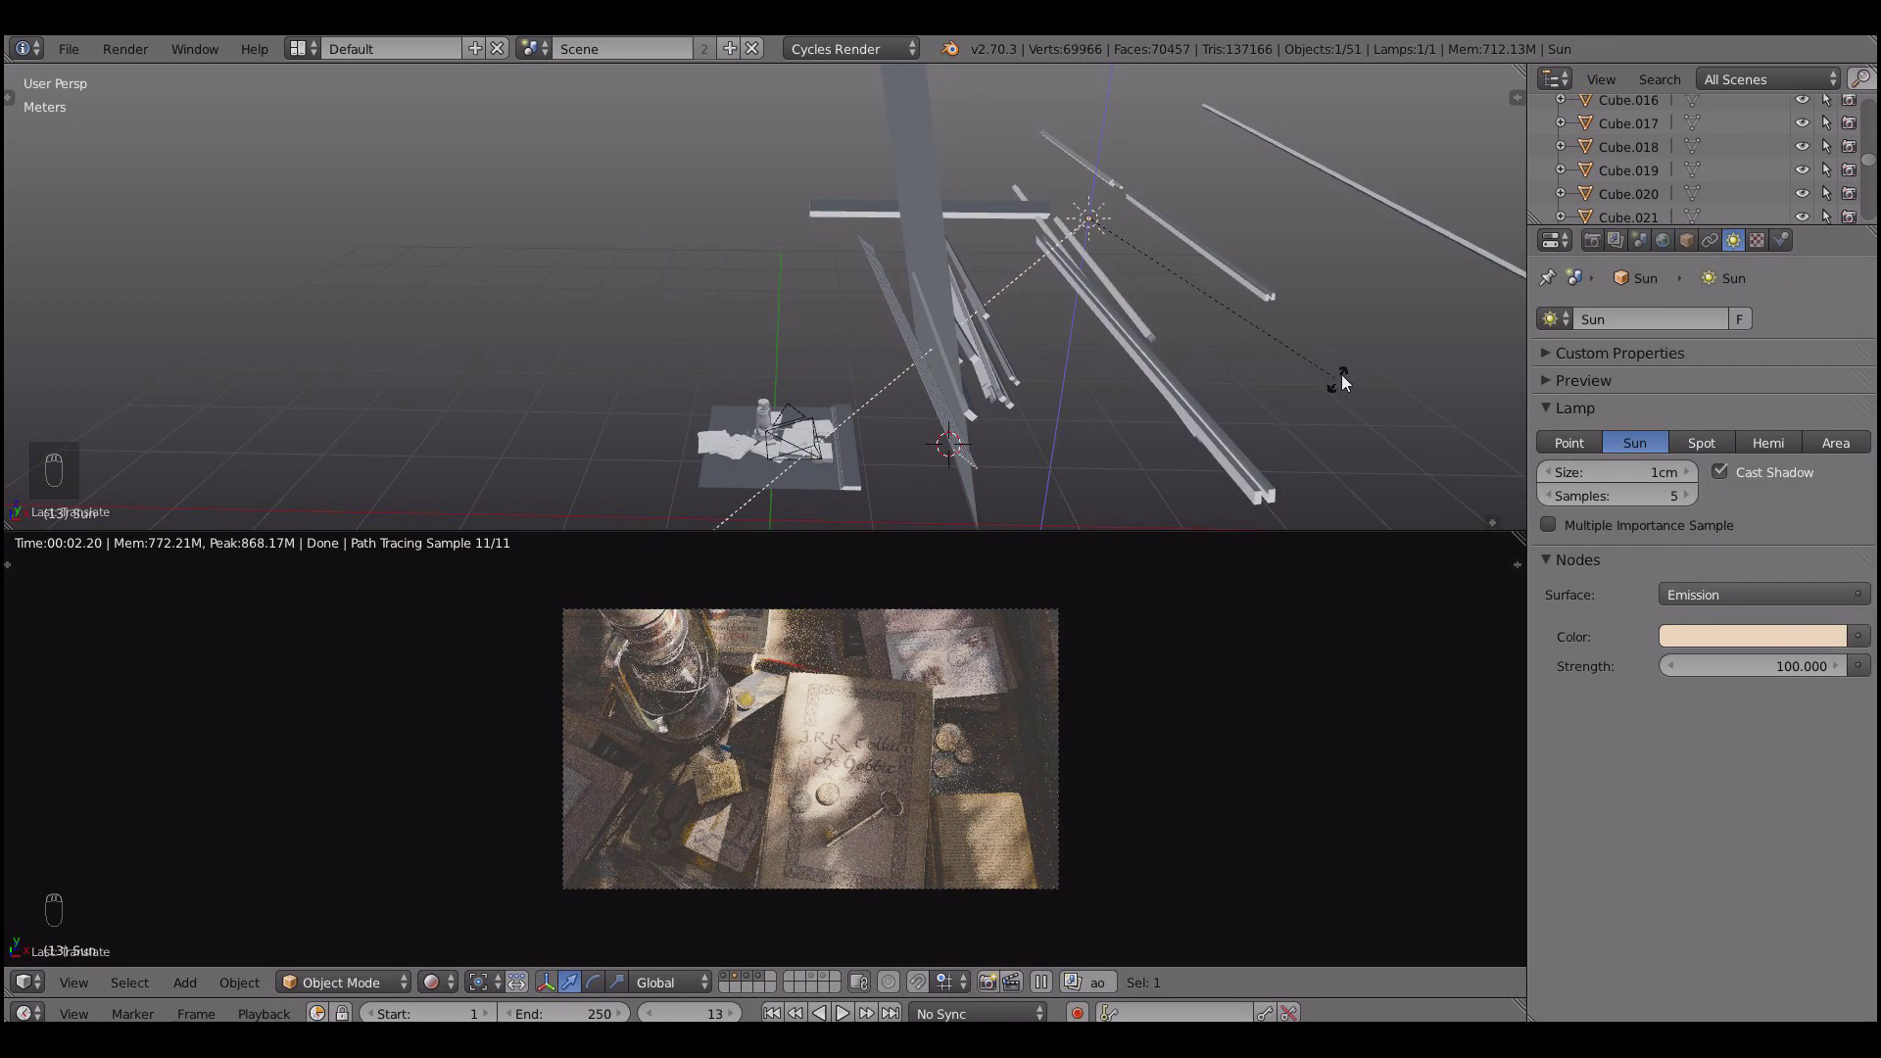
left_click(1342, 356)
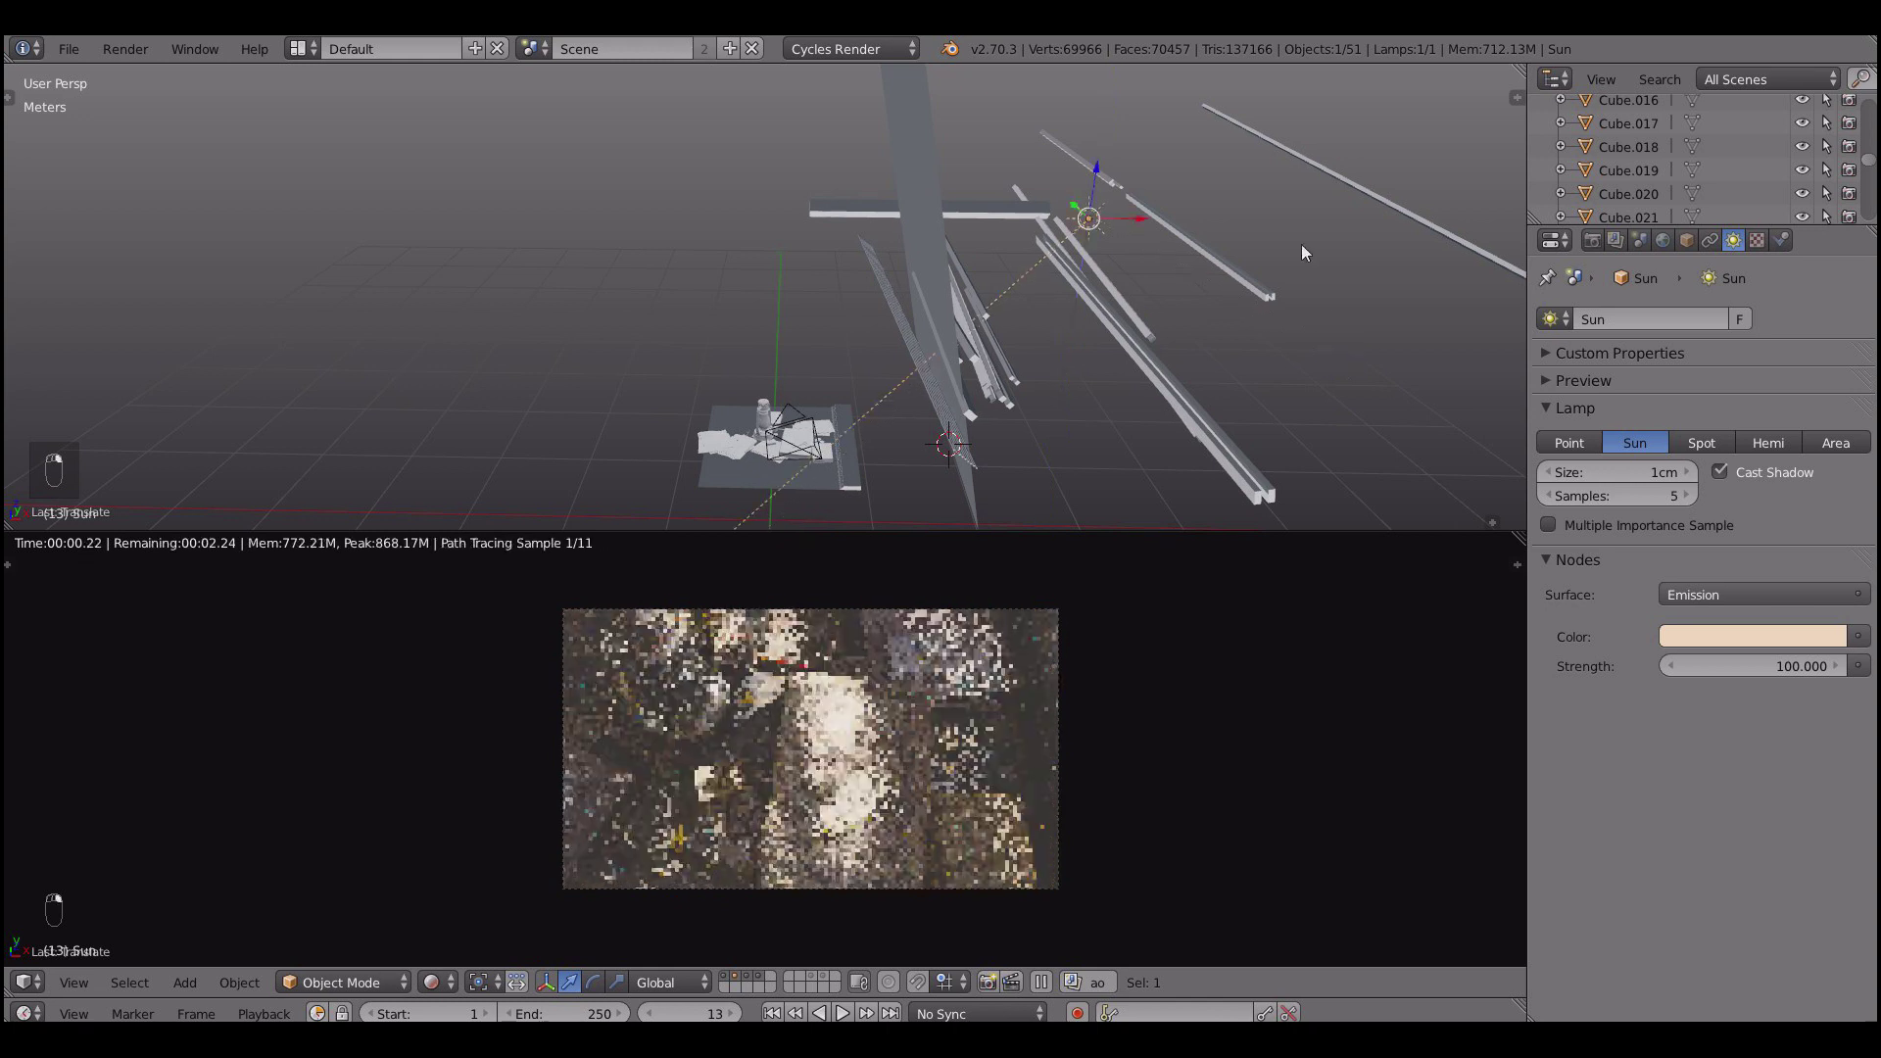
key("r")
key("x")
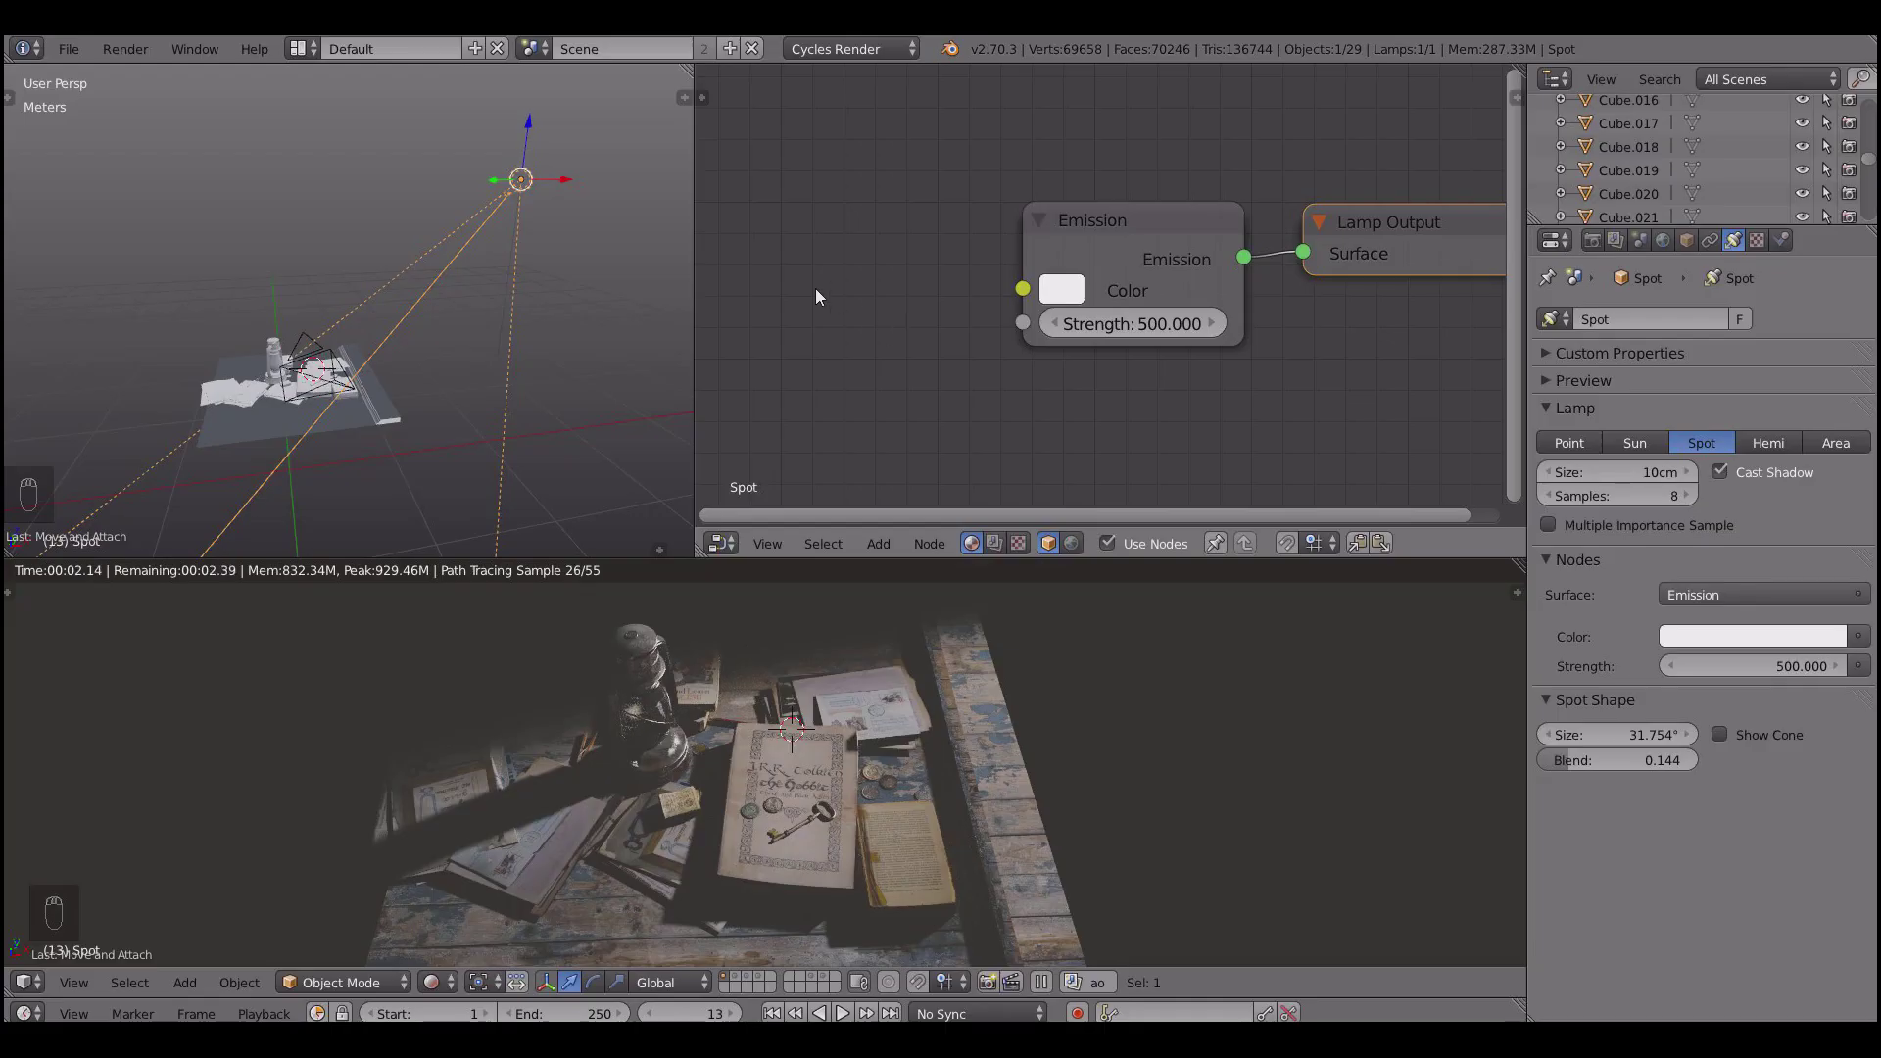
- Add an Image Texture node to the spot lamp's node tree and leave room between it and the Emission node
key("shift+a")
mouse_move(783, 266)
left_click(867, 329)
left_click(752, 214)
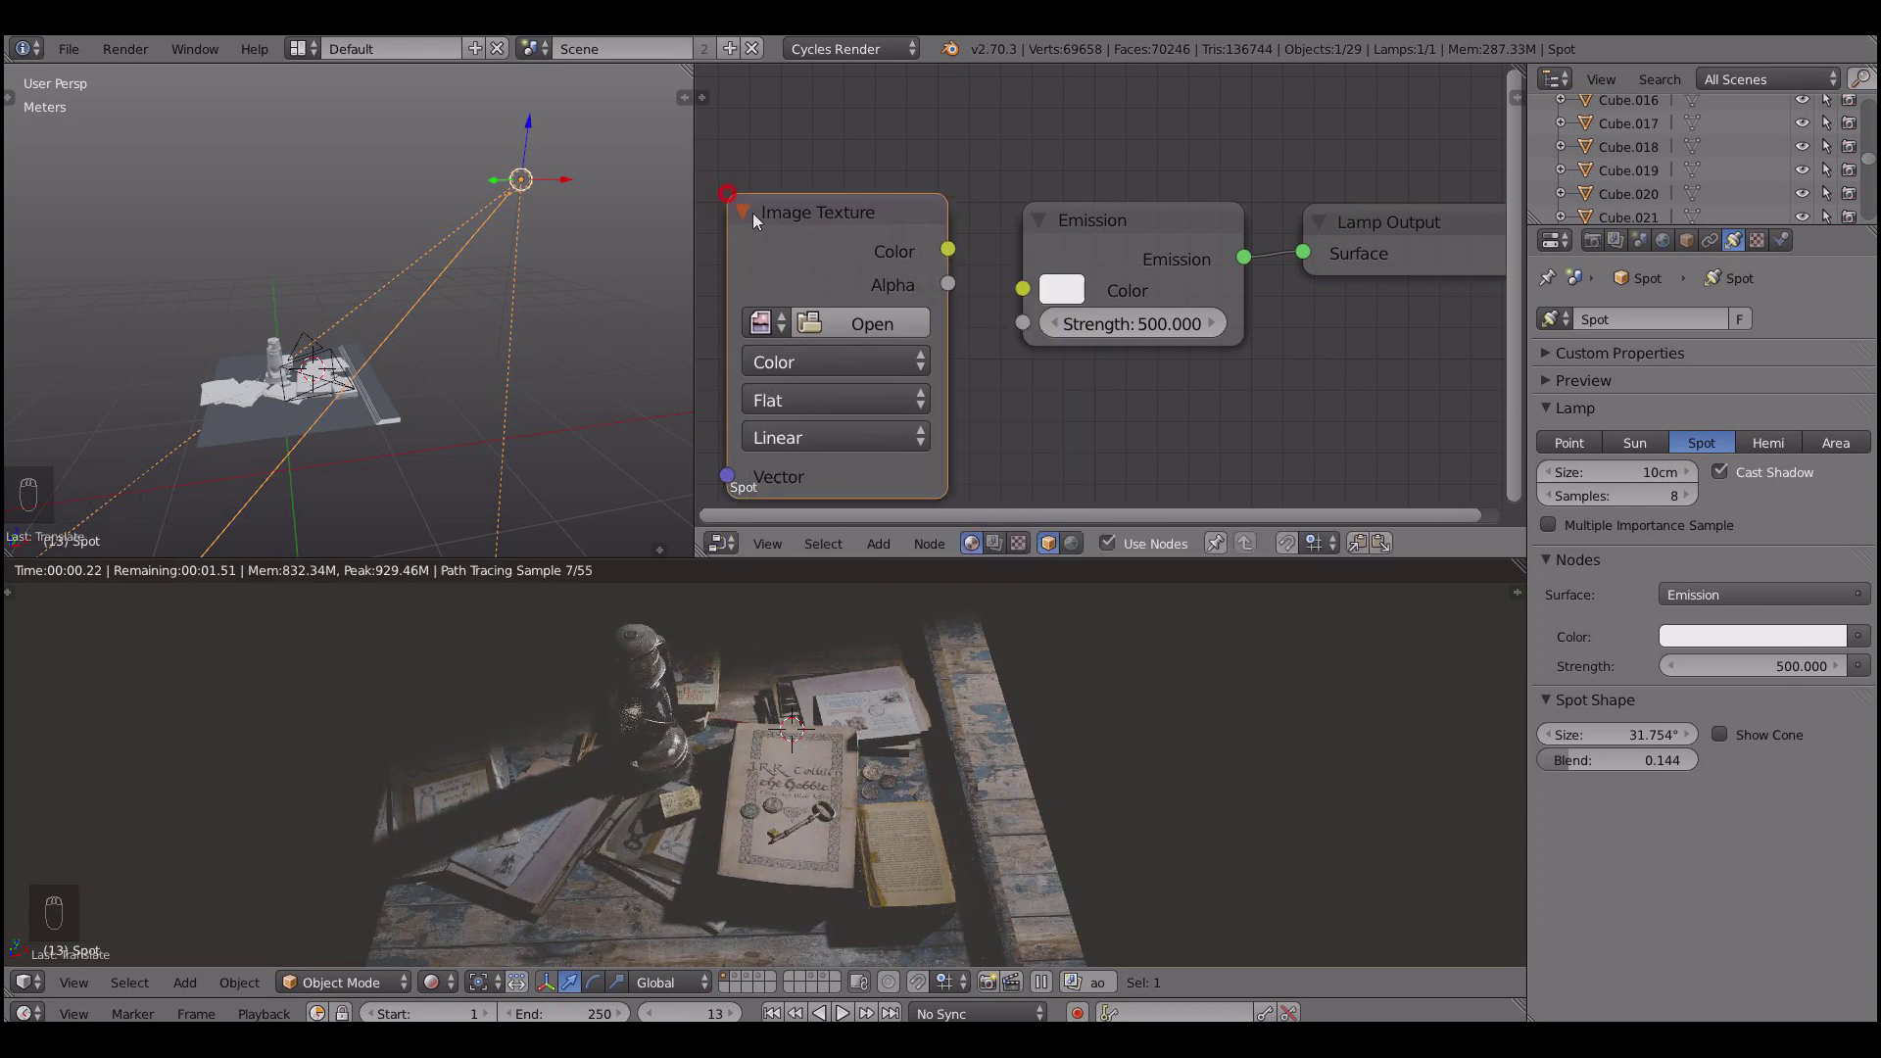
middle_click_drag(923, 270, 1026, 256)
scroll(1156, 214, "down", 4)
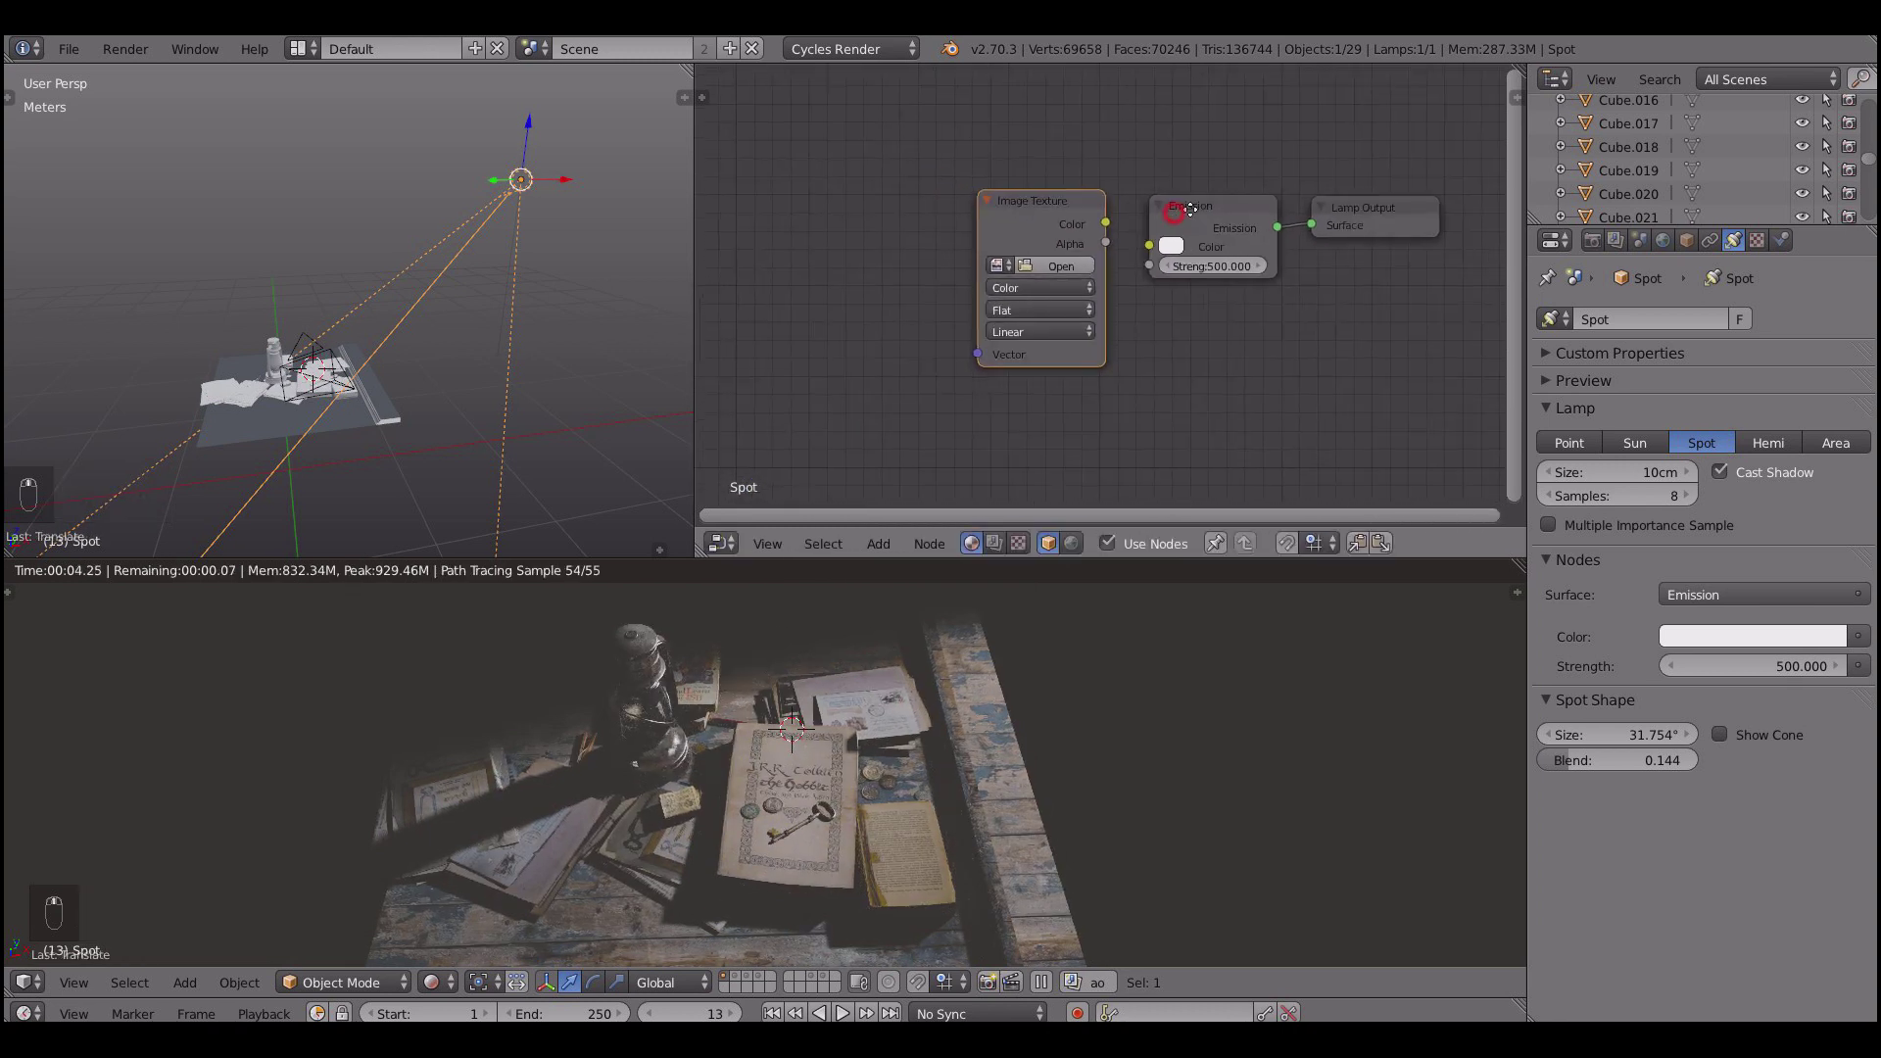
key("g")
left_click(1002, 214)
- Add a Texture Coordinate node and place it before the Image Texture node
key("shift+a")
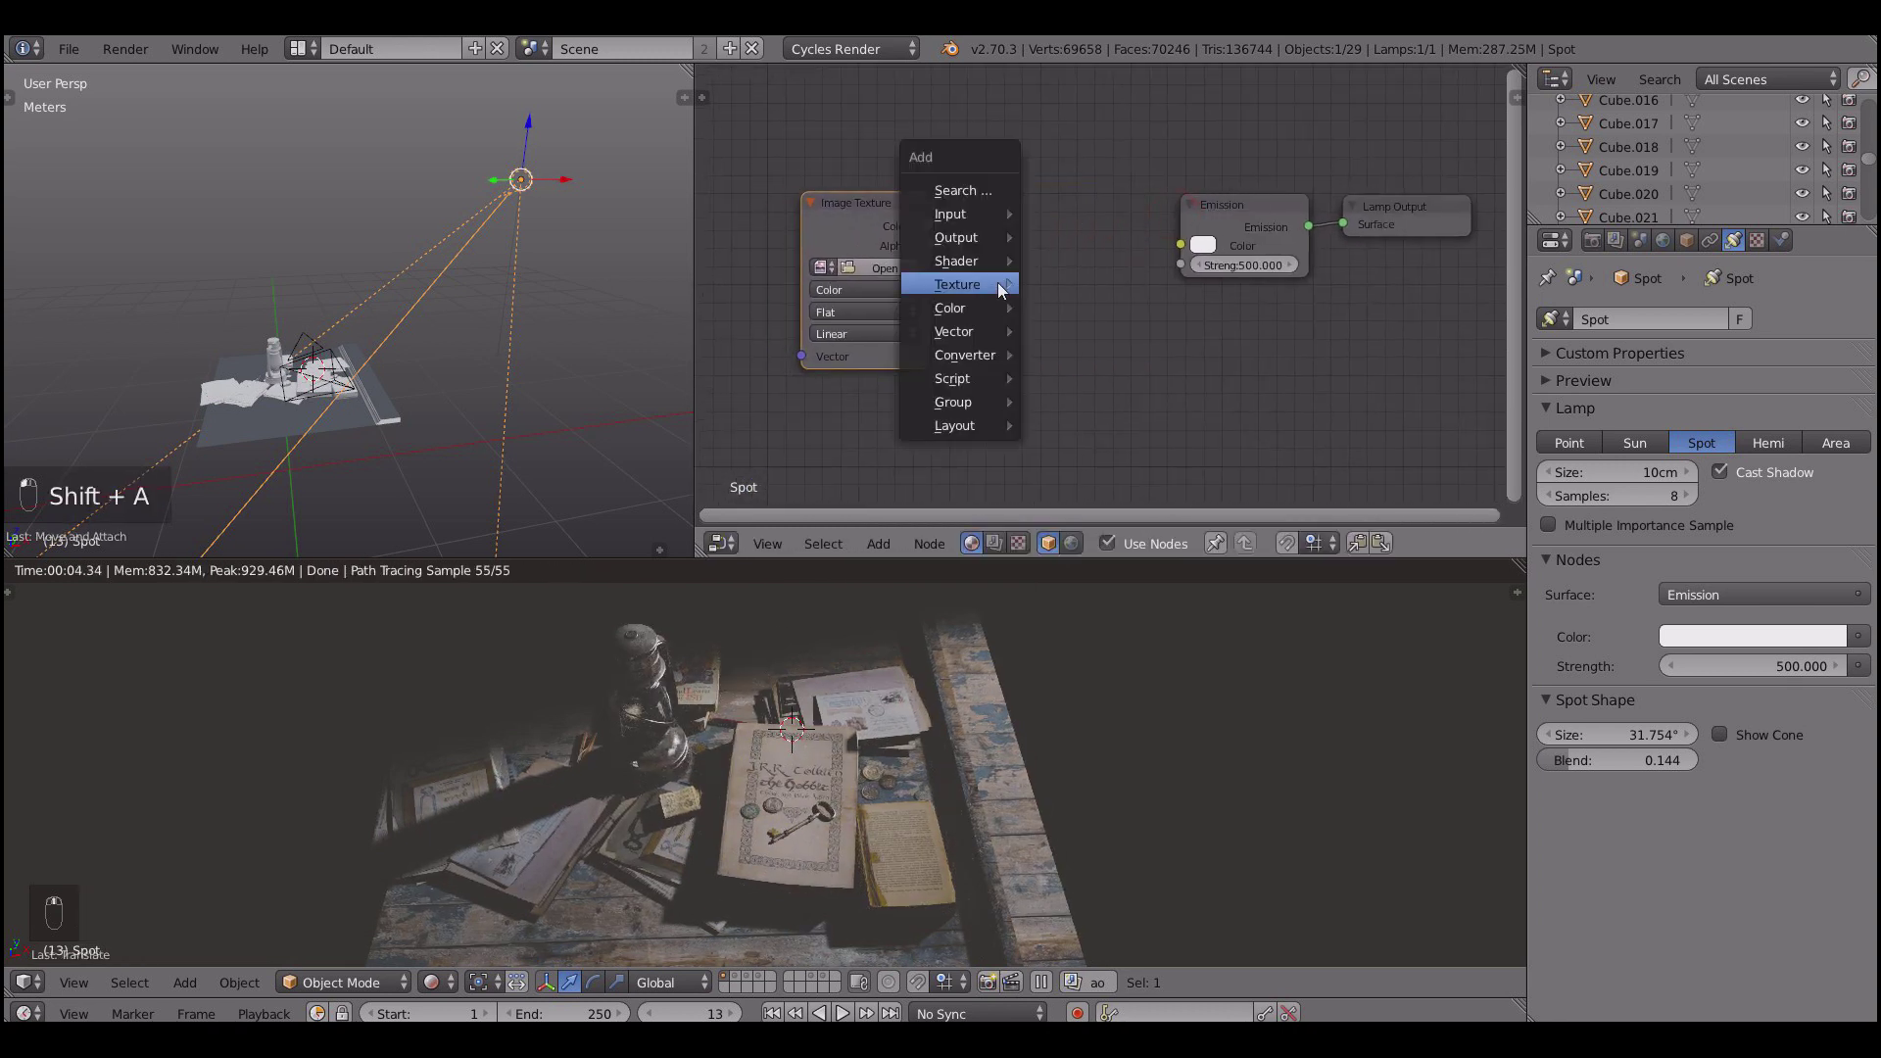
mouse_move(984, 214)
left_click(1076, 247)
left_click(666, 197)
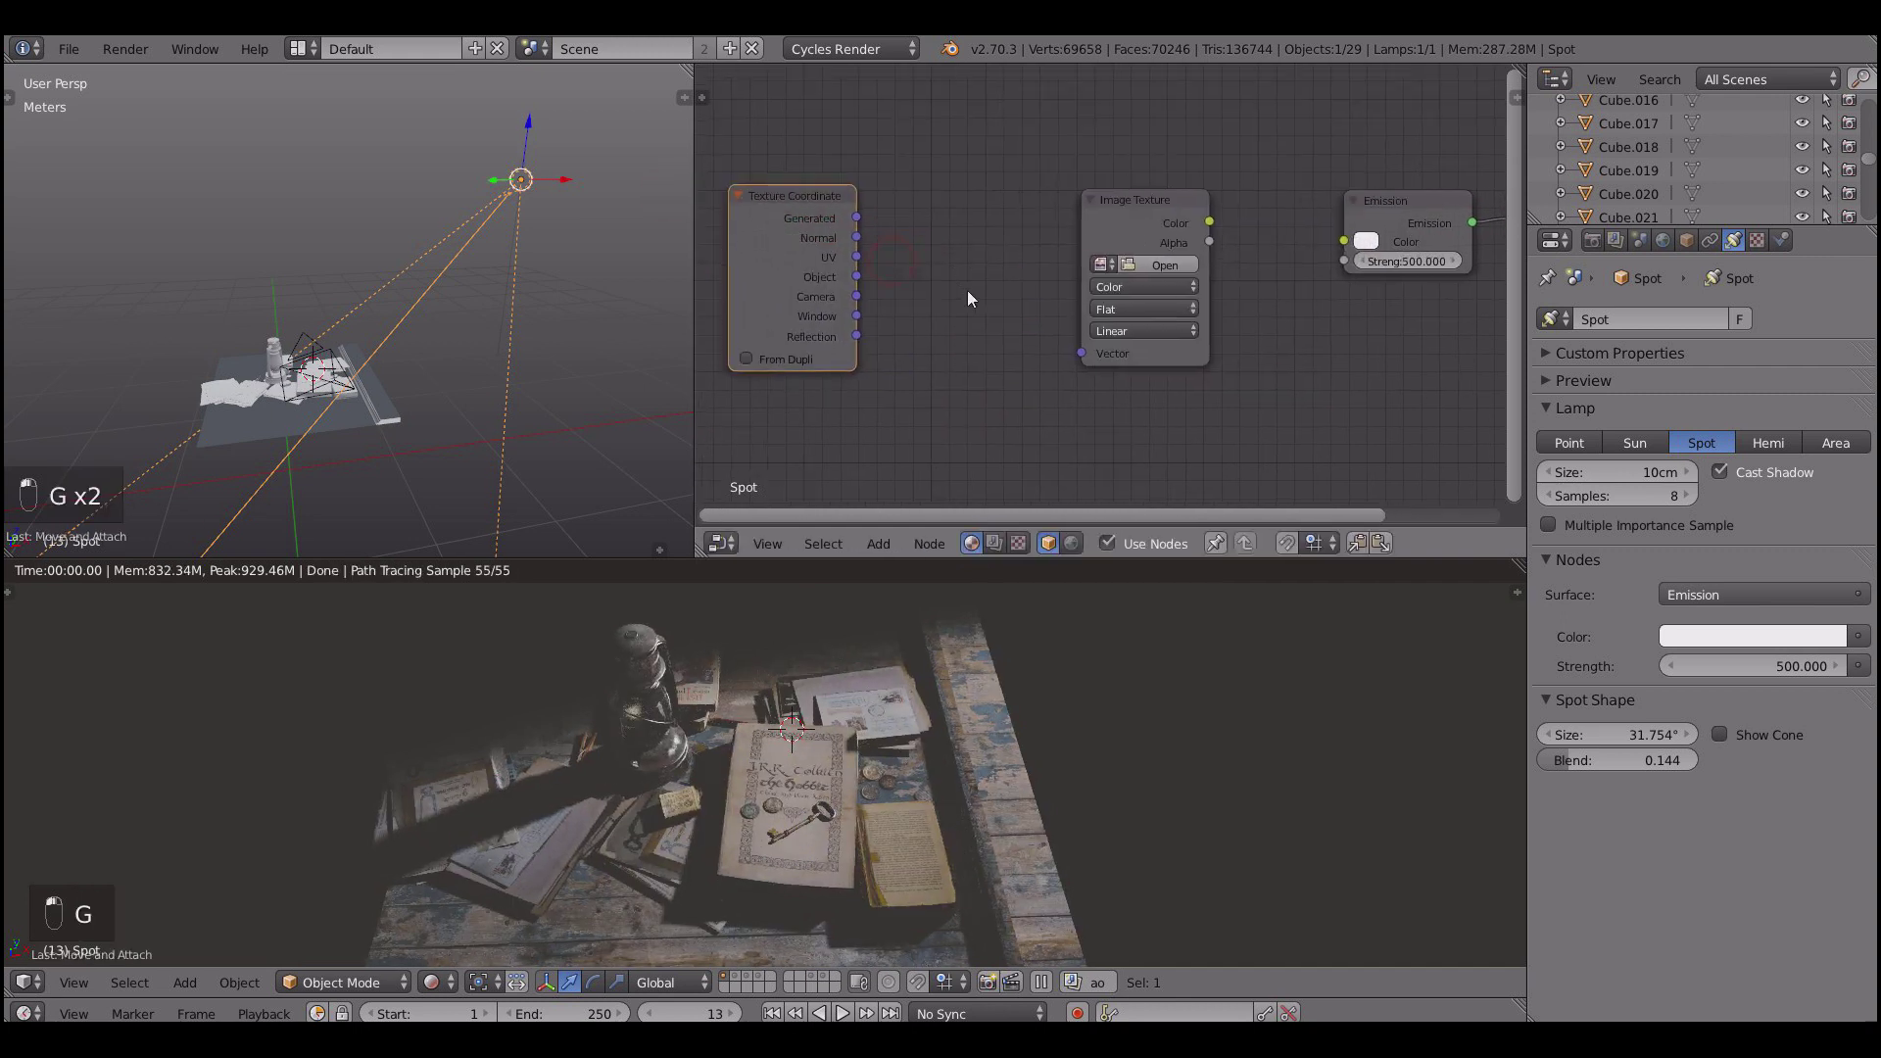
- Add a Mapping node between Texture Coordinate and Image Texture, and widen the node editor
key("shift+a")
left_click(918, 437)
mouse_move(921, 406)
left_click(1029, 407)
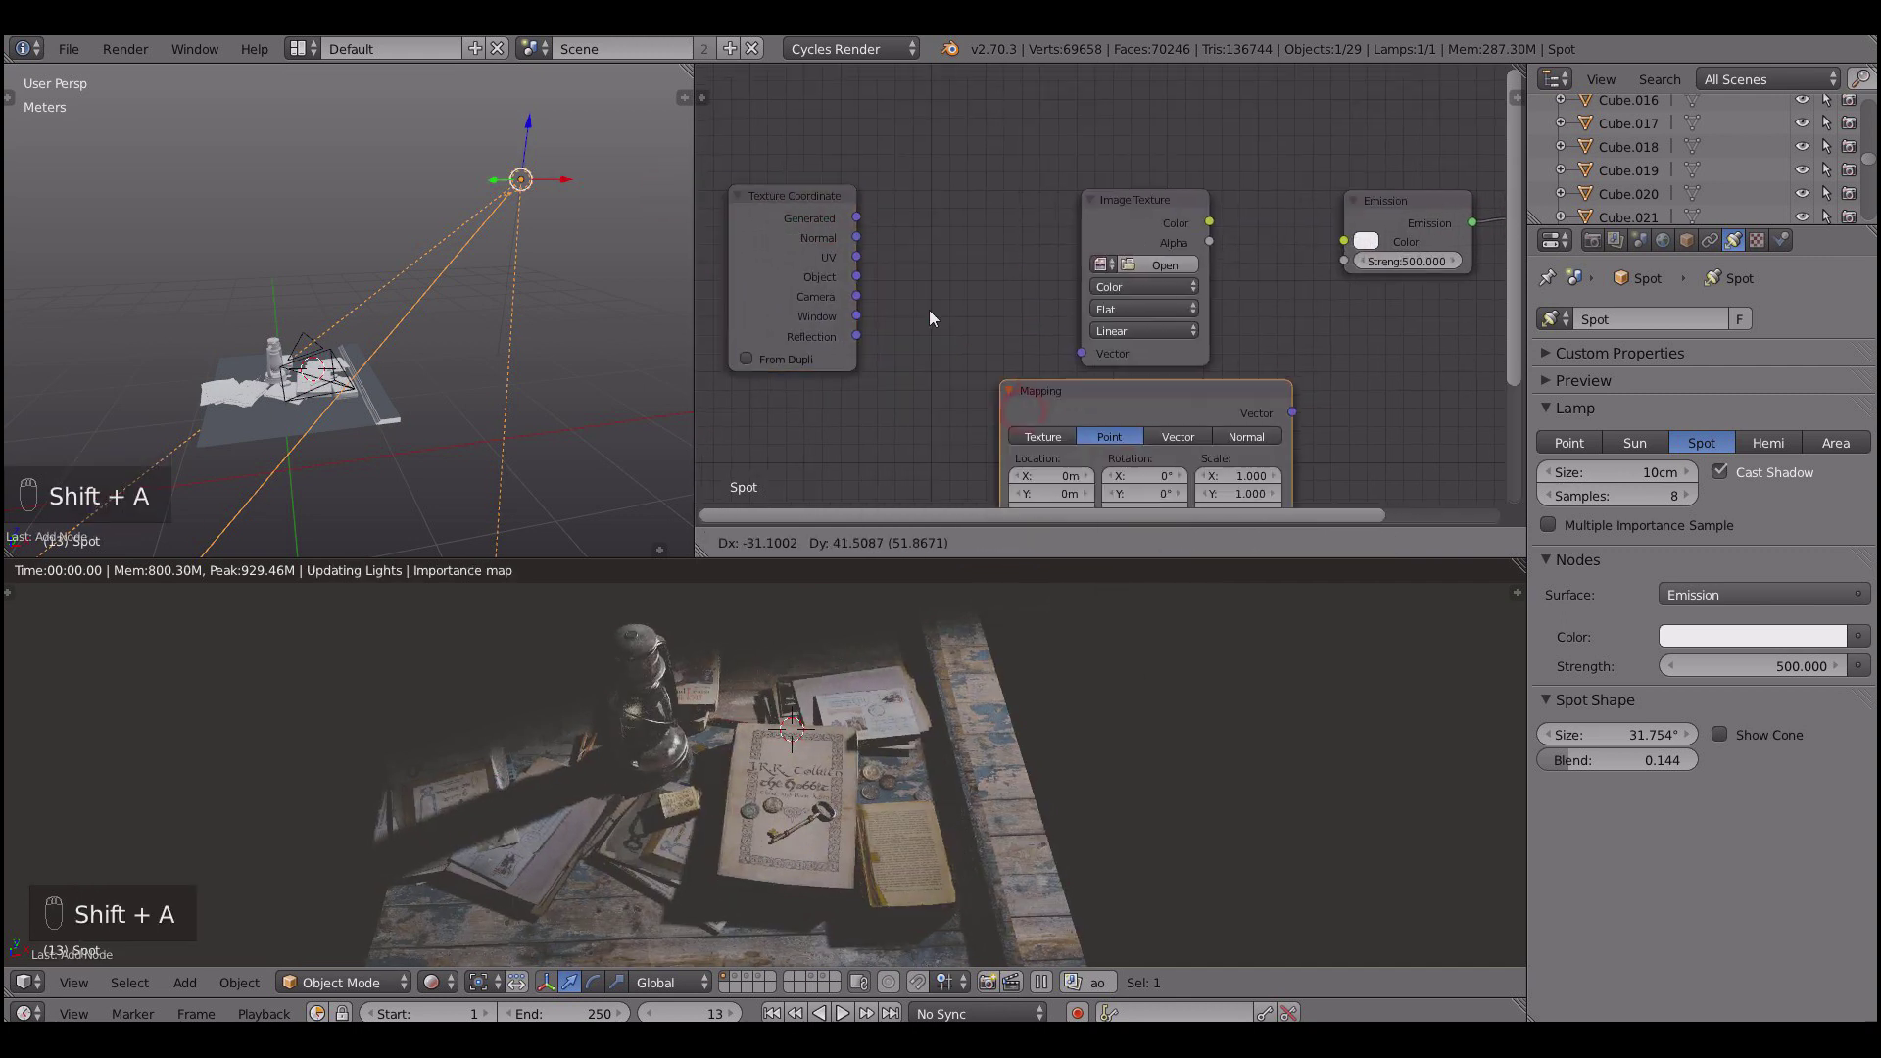
left_click(808, 188)
left_click_drag(695, 79, 291, 79)
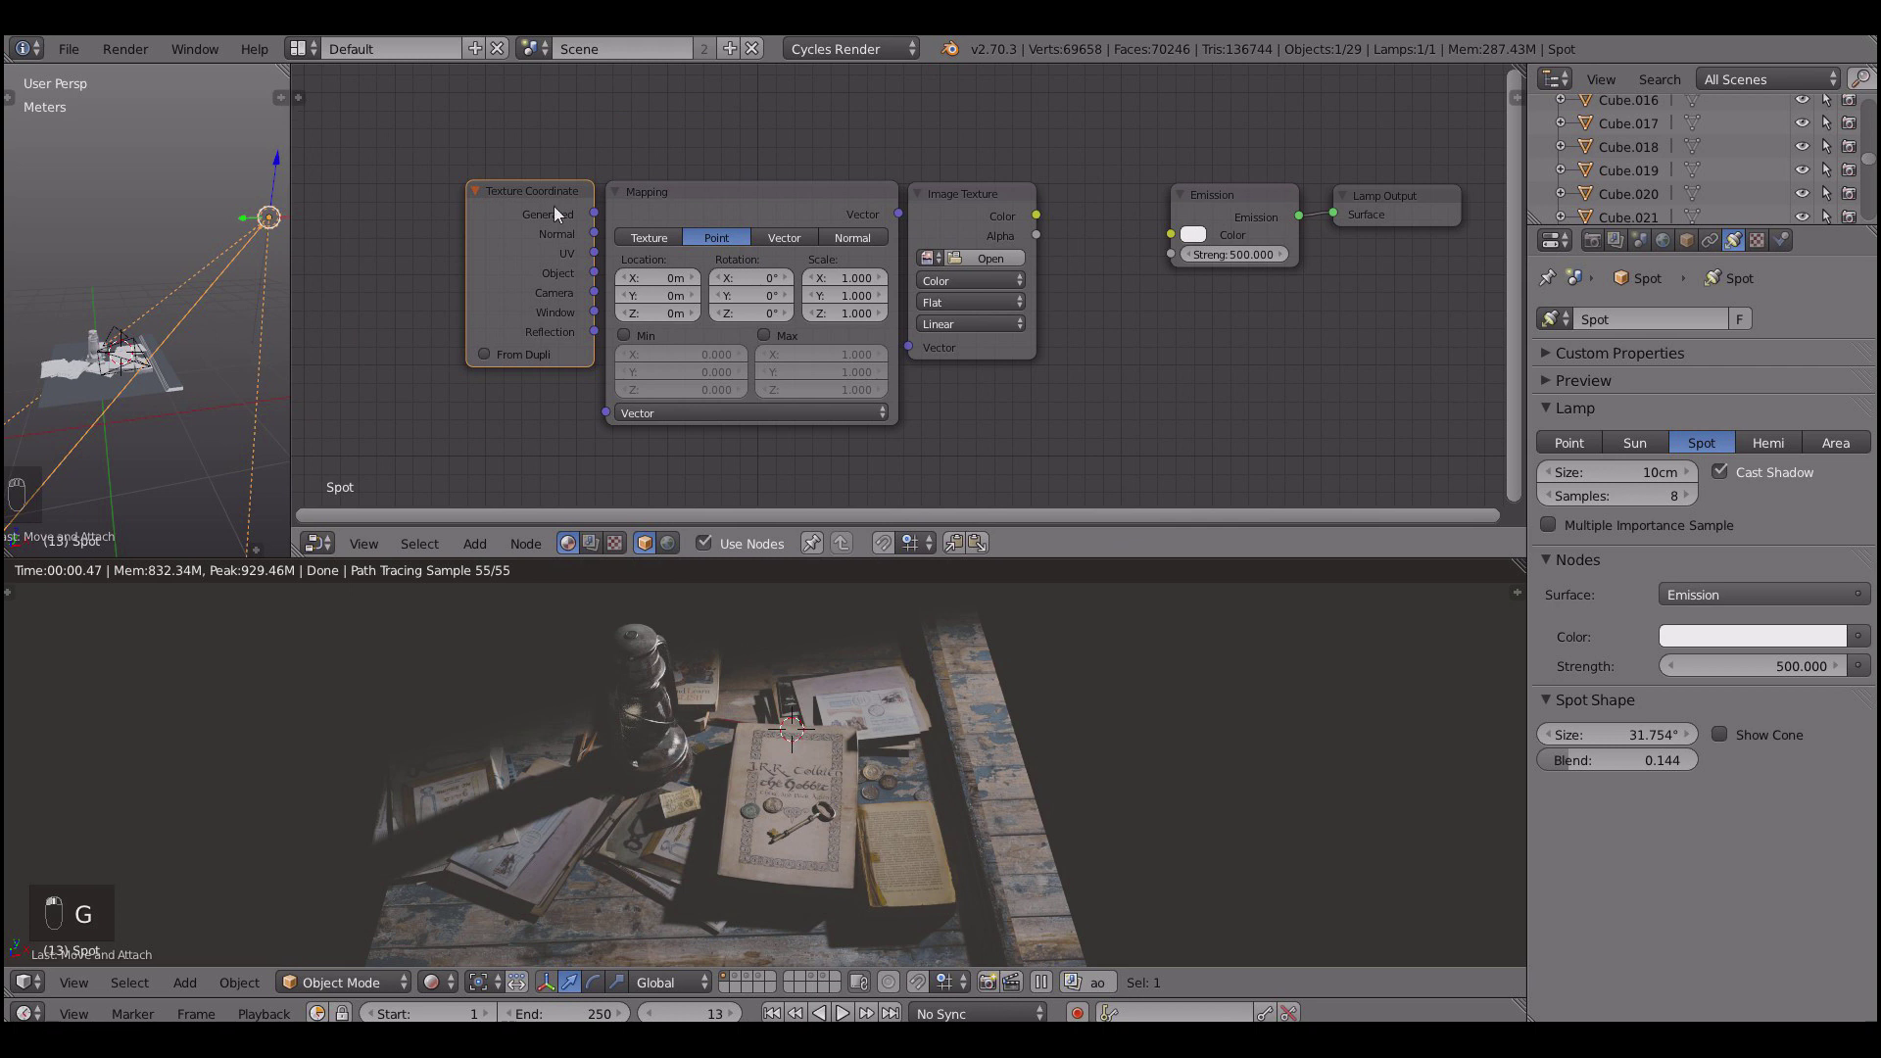
- Link the Texture Coordinate's Normal output to the Mapping vector, and the Mapping output to the Image Texture vector
scroll(558, 214, "up", 1)
left_click_drag(524, 236, 567, 467)
left_click_drag(1009, 378, 1030, 388)
left_click_drag(931, 206, 964, 386)
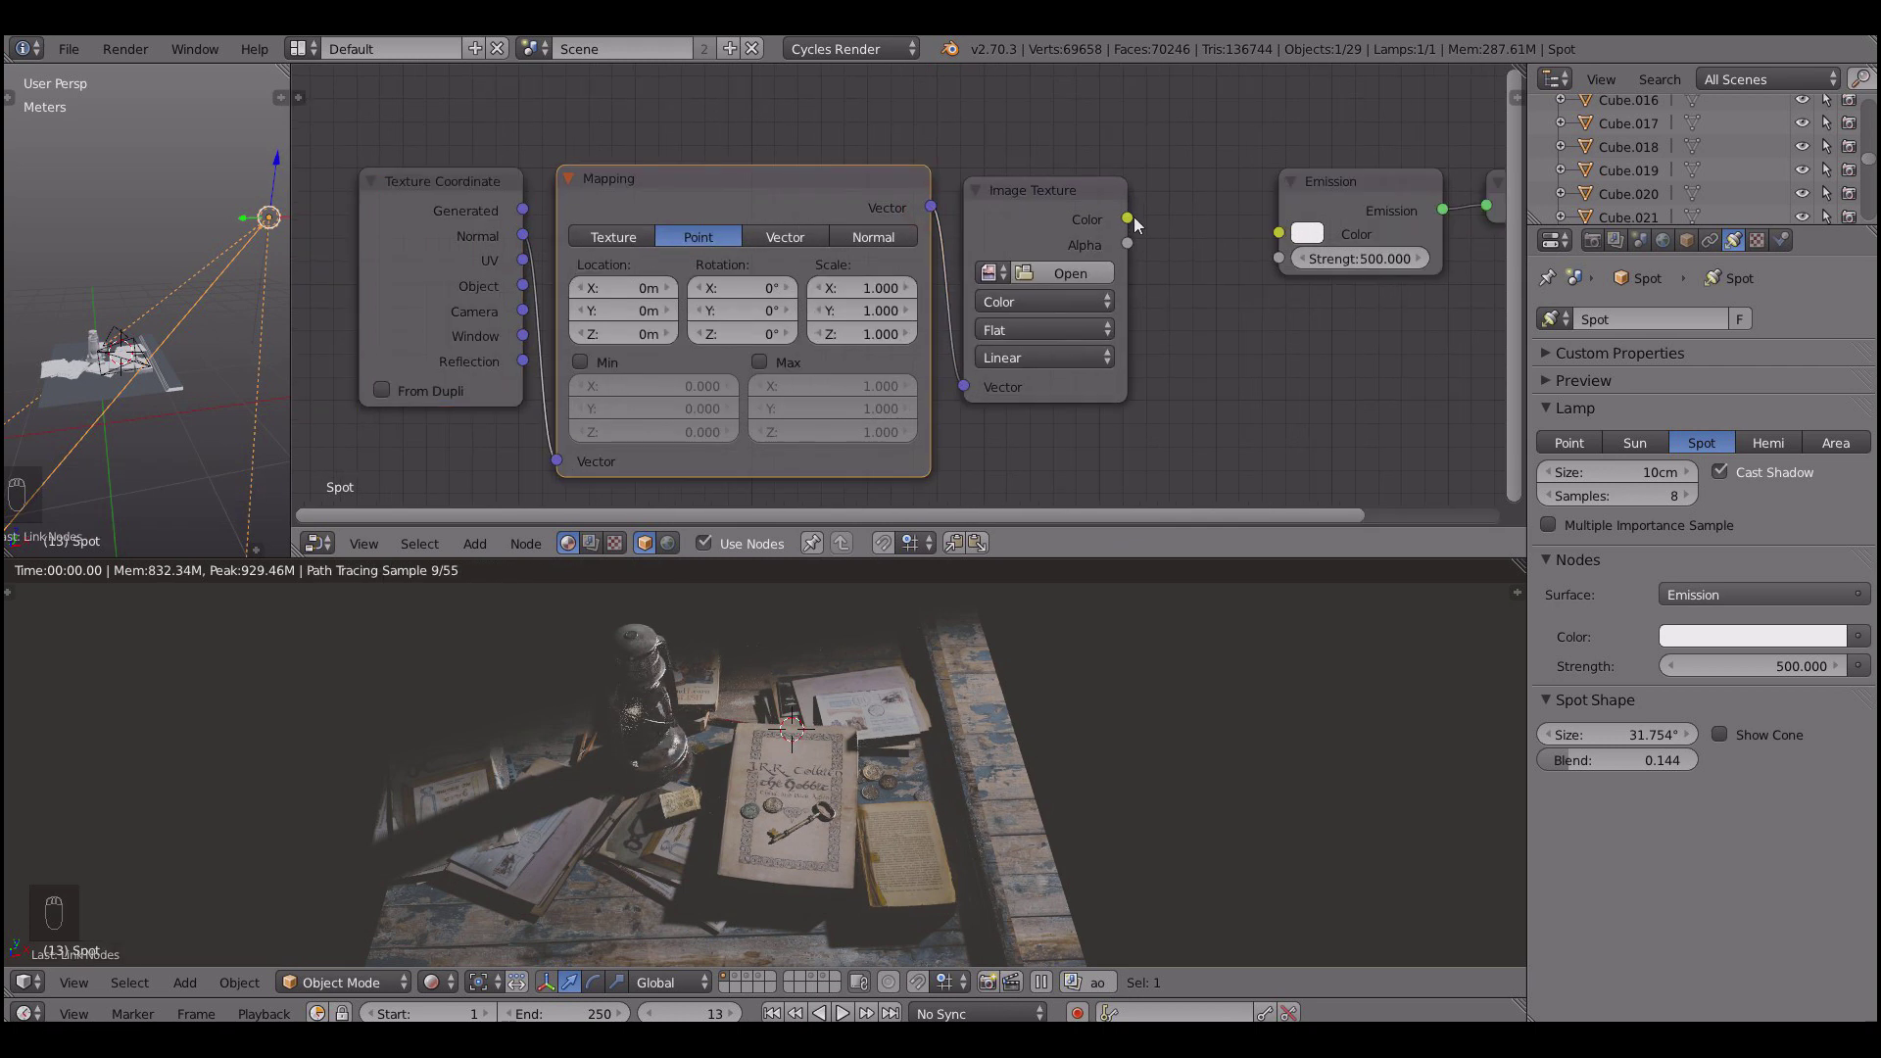
- Link the Image Texture's color to the Emission color and load the texture image into the node
left_click_drag(1128, 217, 1279, 233)
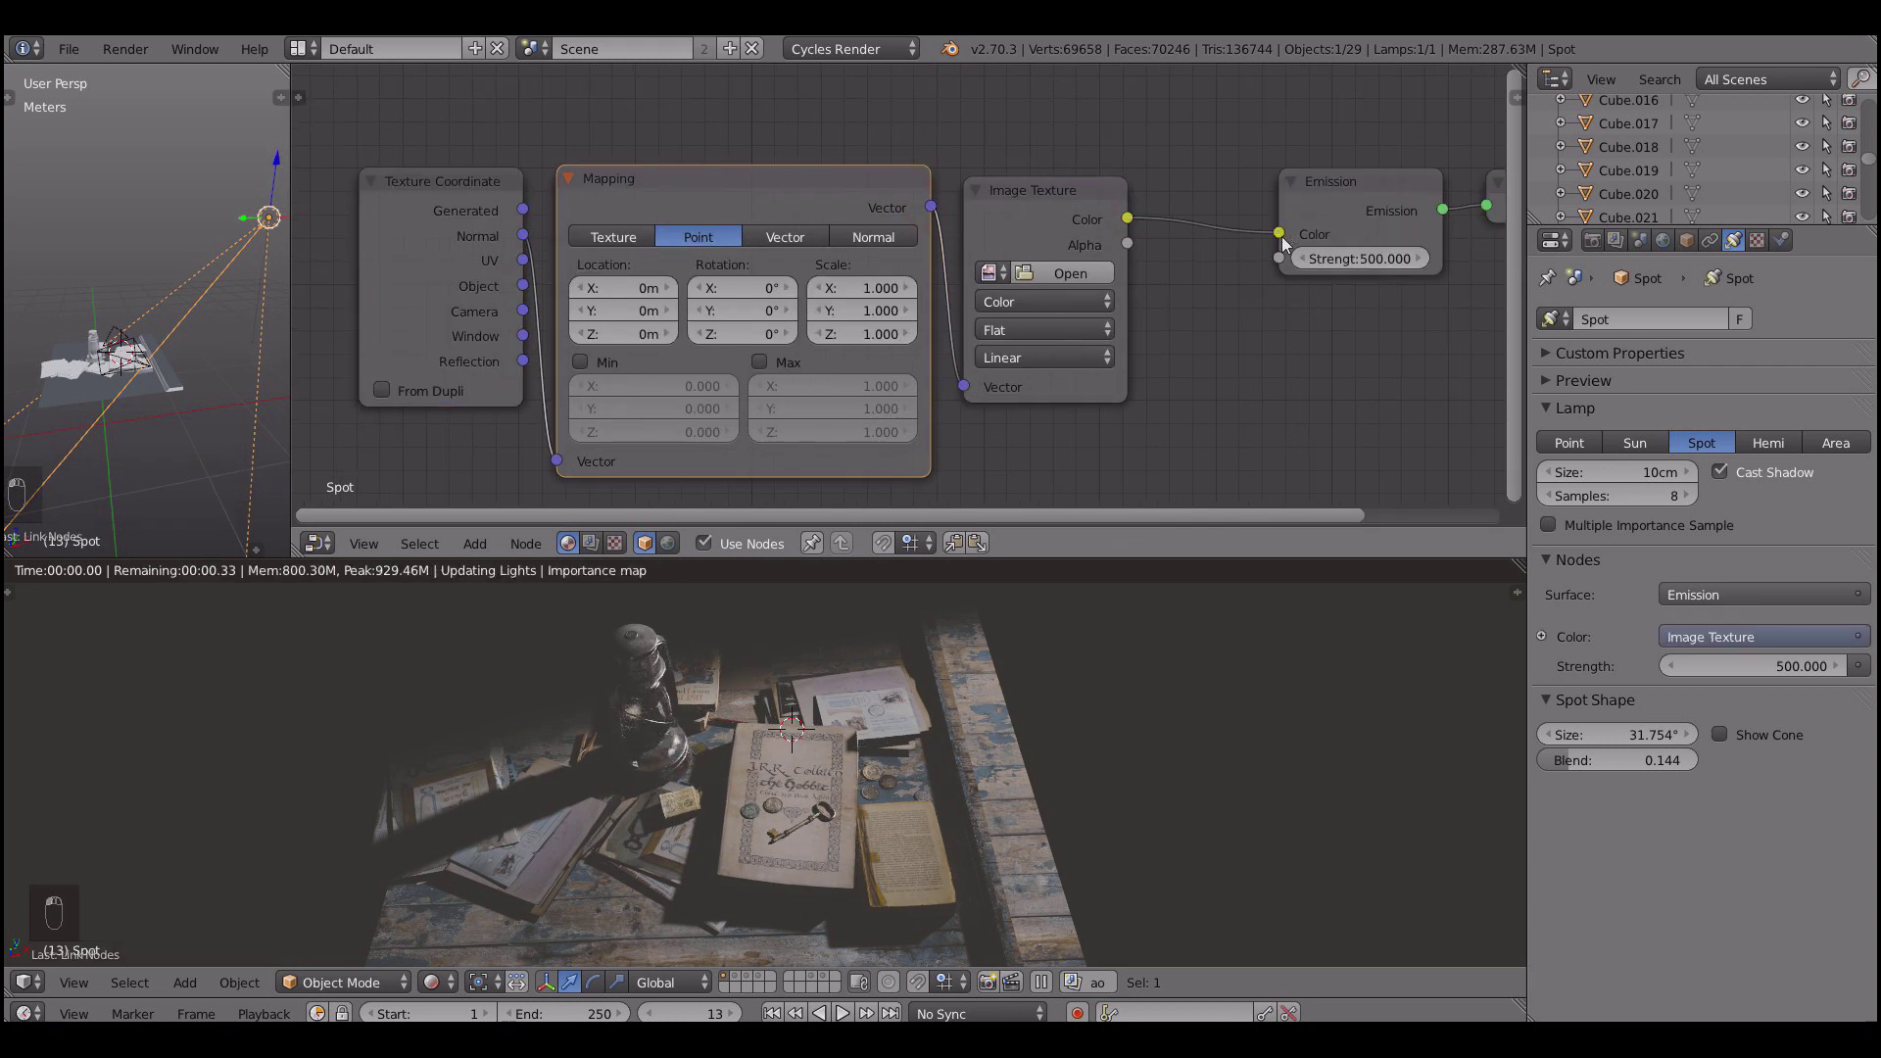
left_click(1023, 273)
left_click(1012, 312)
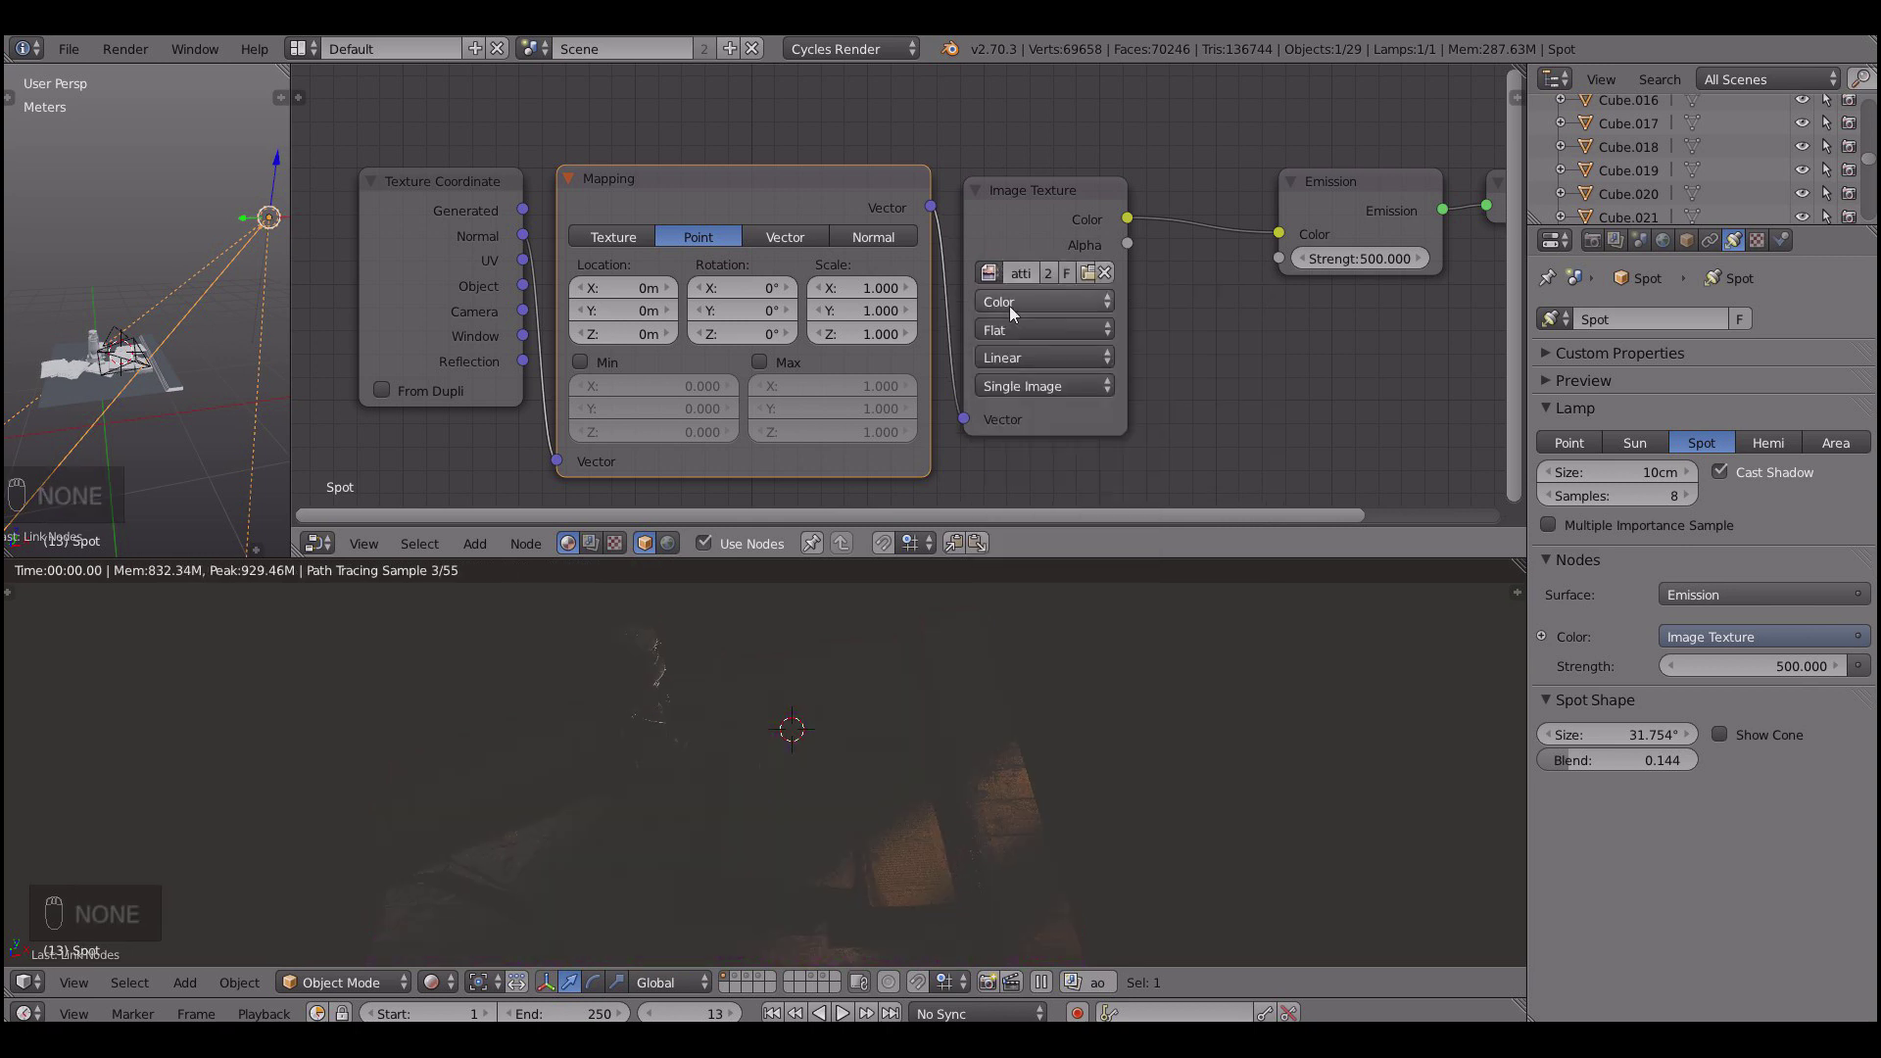
- Insert an RGB Curves node on the link between the Image Texture and Emission nodes
scroll(1078, 314, "down", 2)
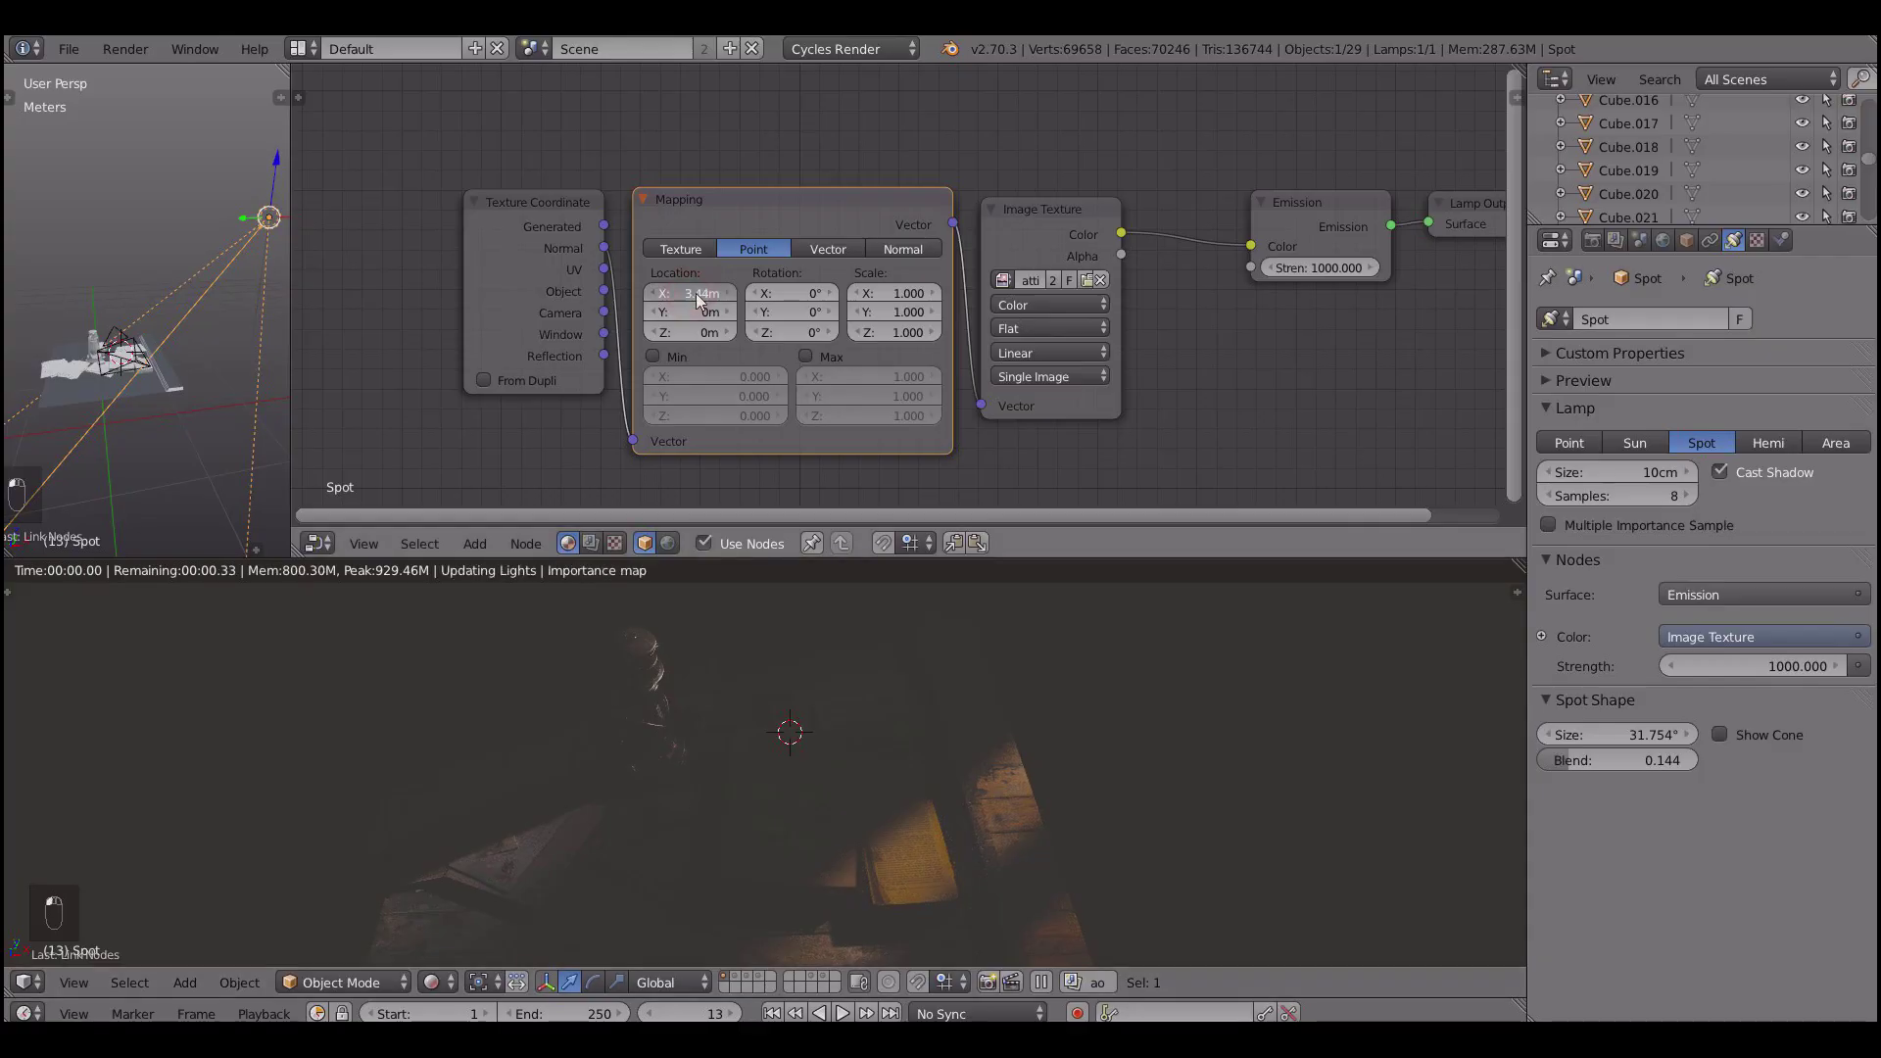
key("shift+a")
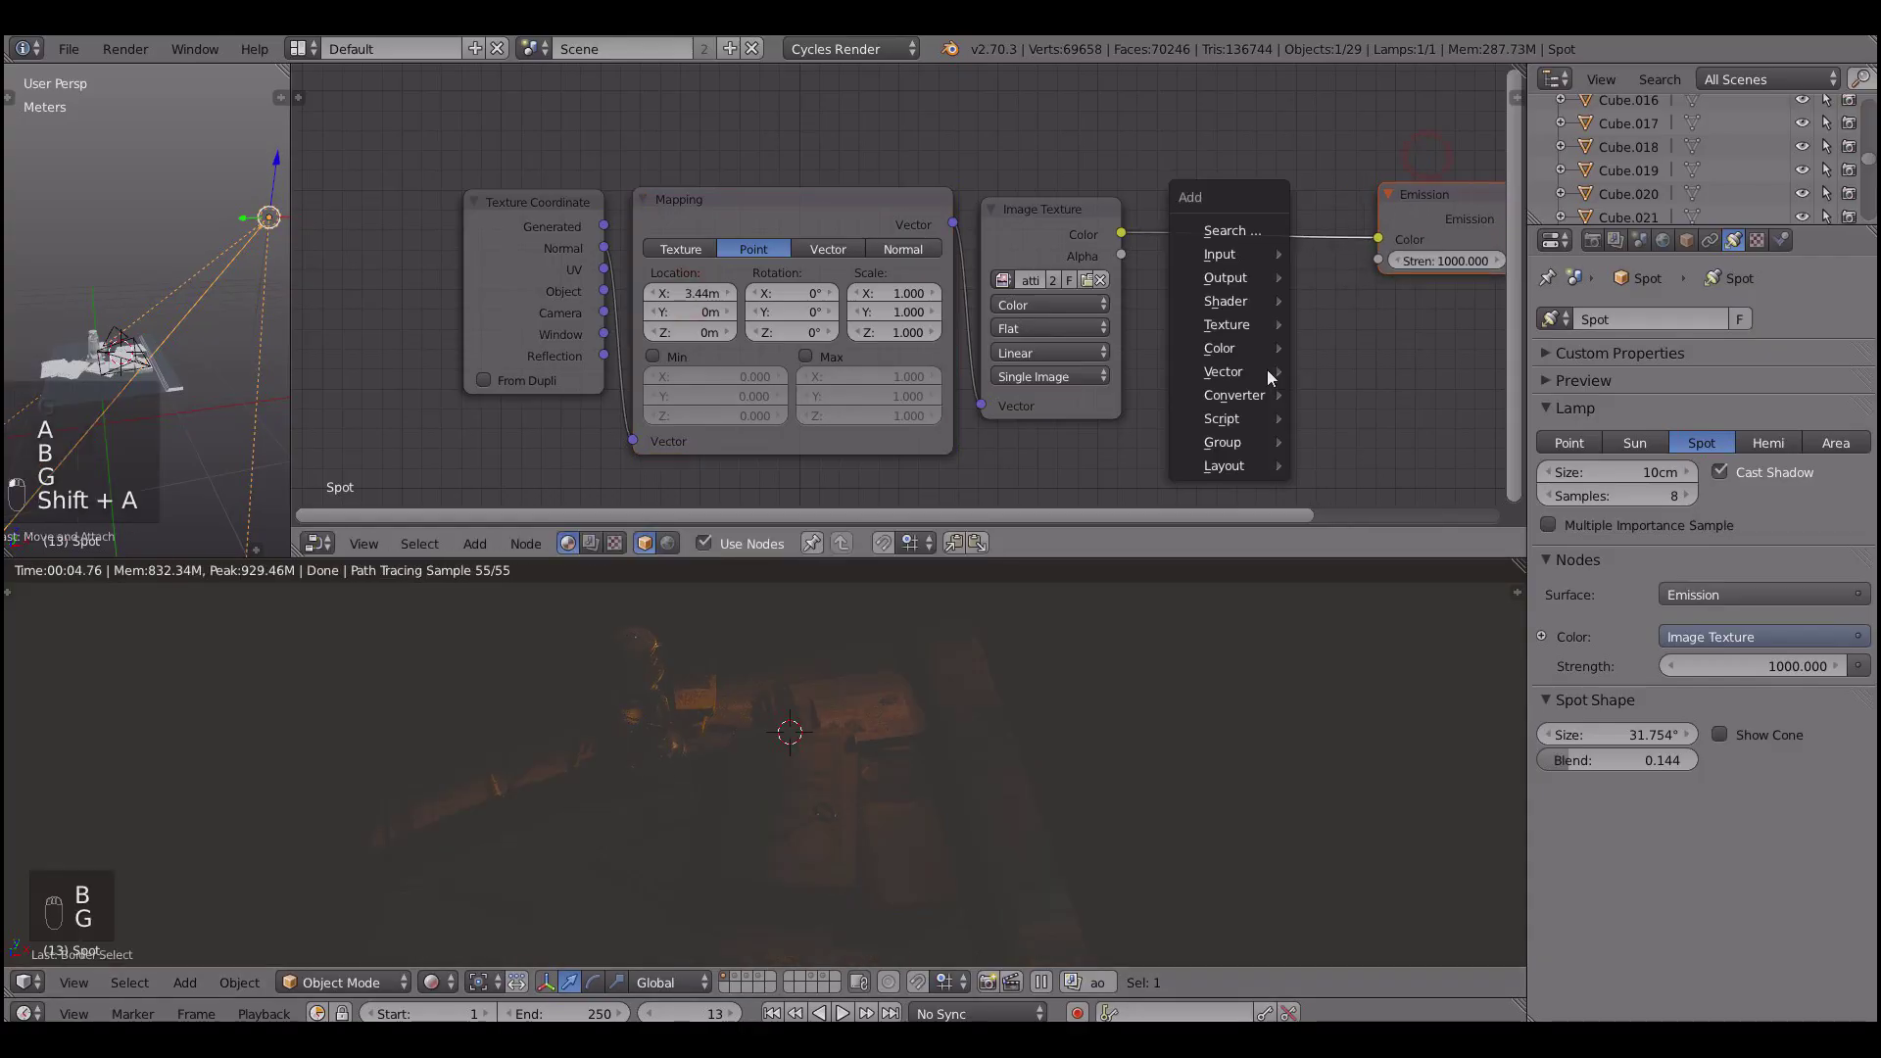
mouse_move(1242, 355)
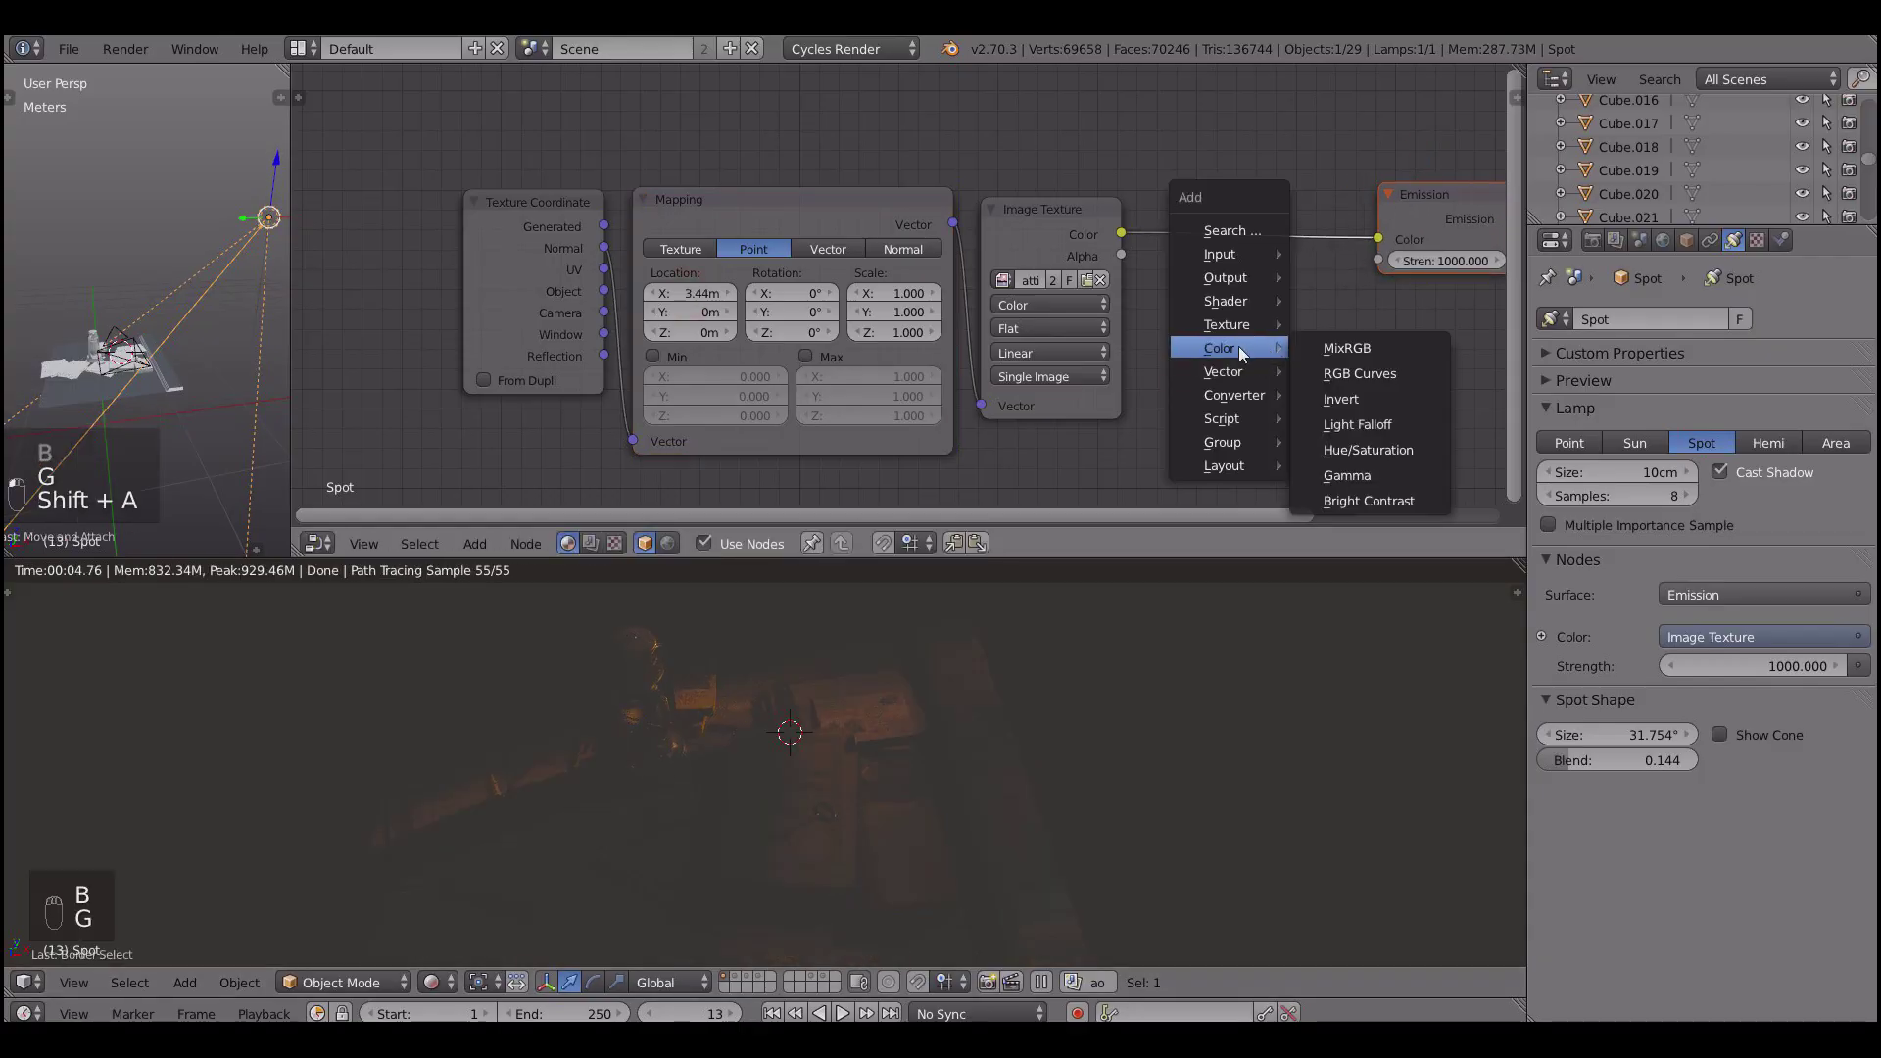
left_click(1360, 373)
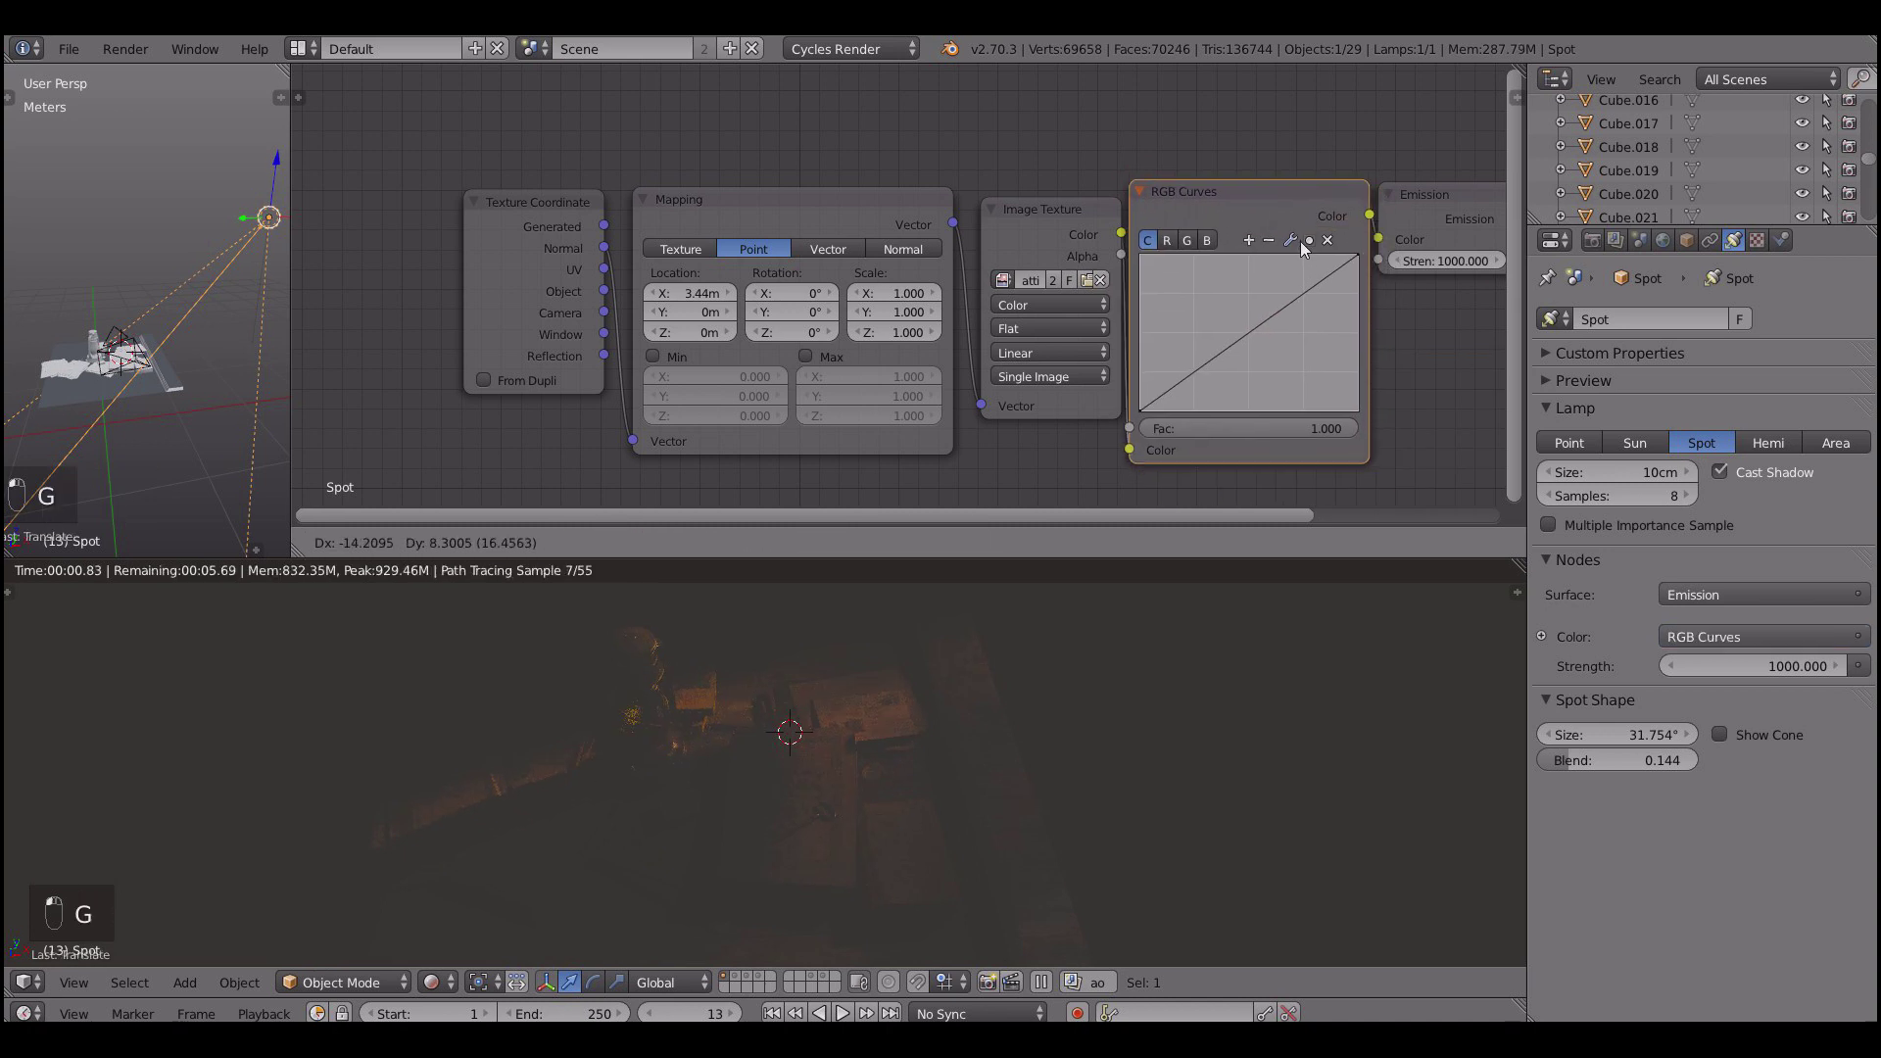
- Add two control points that bend the RGB curve upward to brighten the texture, and set the spot lamp's emission strength to 5000
left_click(1249, 339)
left_click_drag(1249, 339, 1173, 347)
left_click(1771, 672)
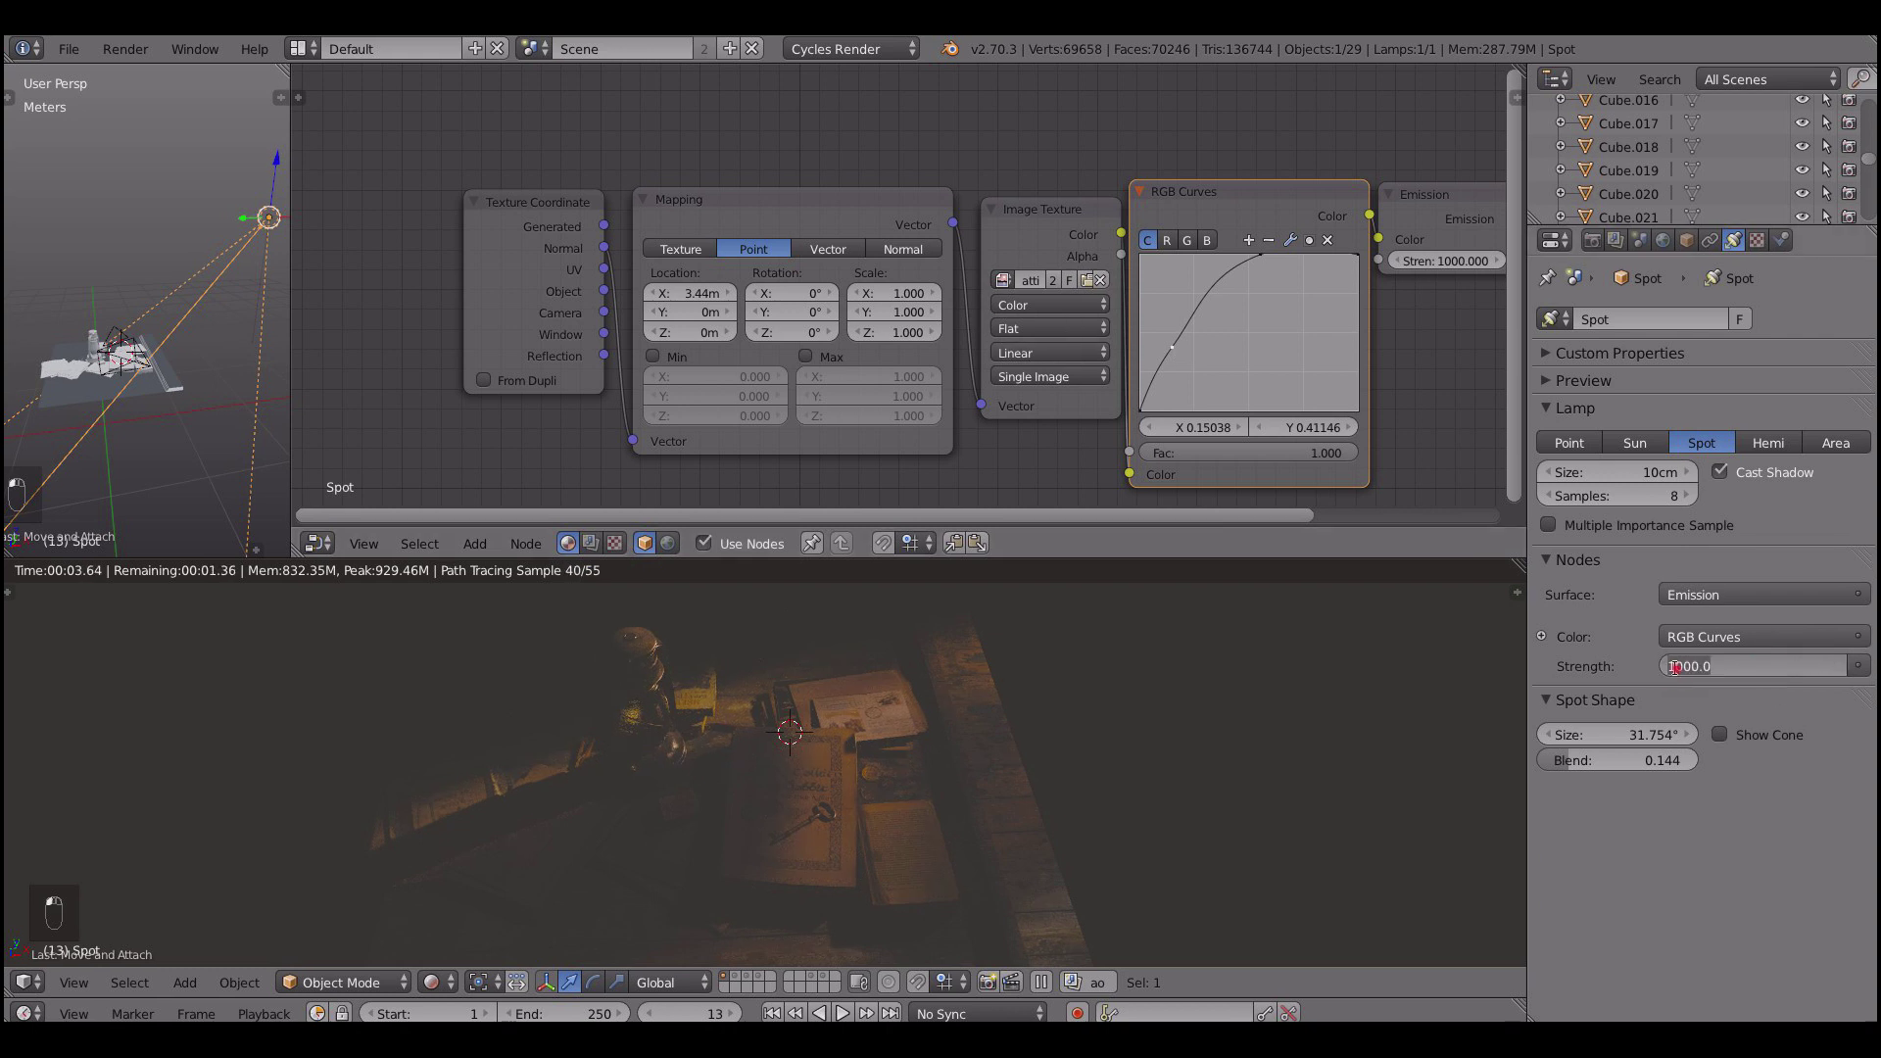
left_click_drag(1678, 667, 1665, 667)
type("5")
key("Return")
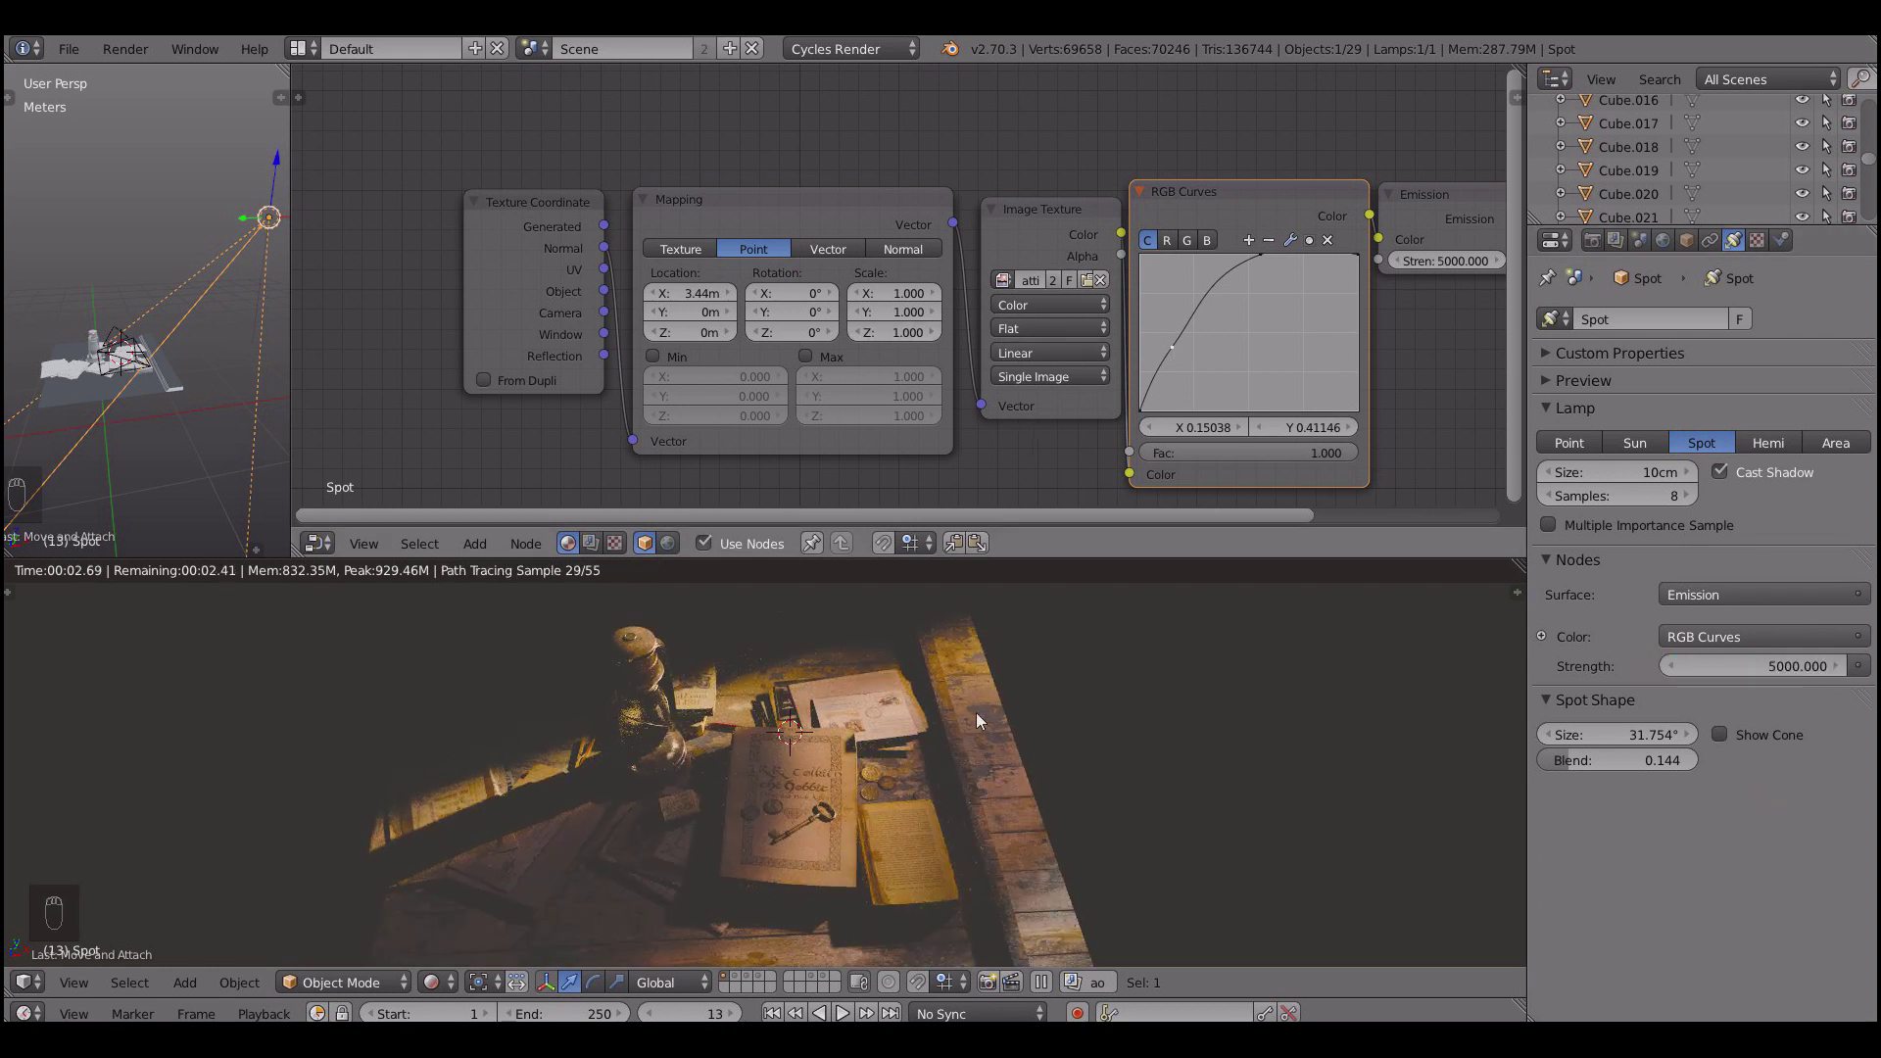
- Shift the Mapping location to about X 106 m and Y 56 cm, and reshape the RGB curve into a steep S for stronger contrast
left_click(1033, 676)
mouse_move(694, 300)
left_mouse_down()
mouse_move(739, 294)
mouse_move(706, 303)
left_mouse_up()
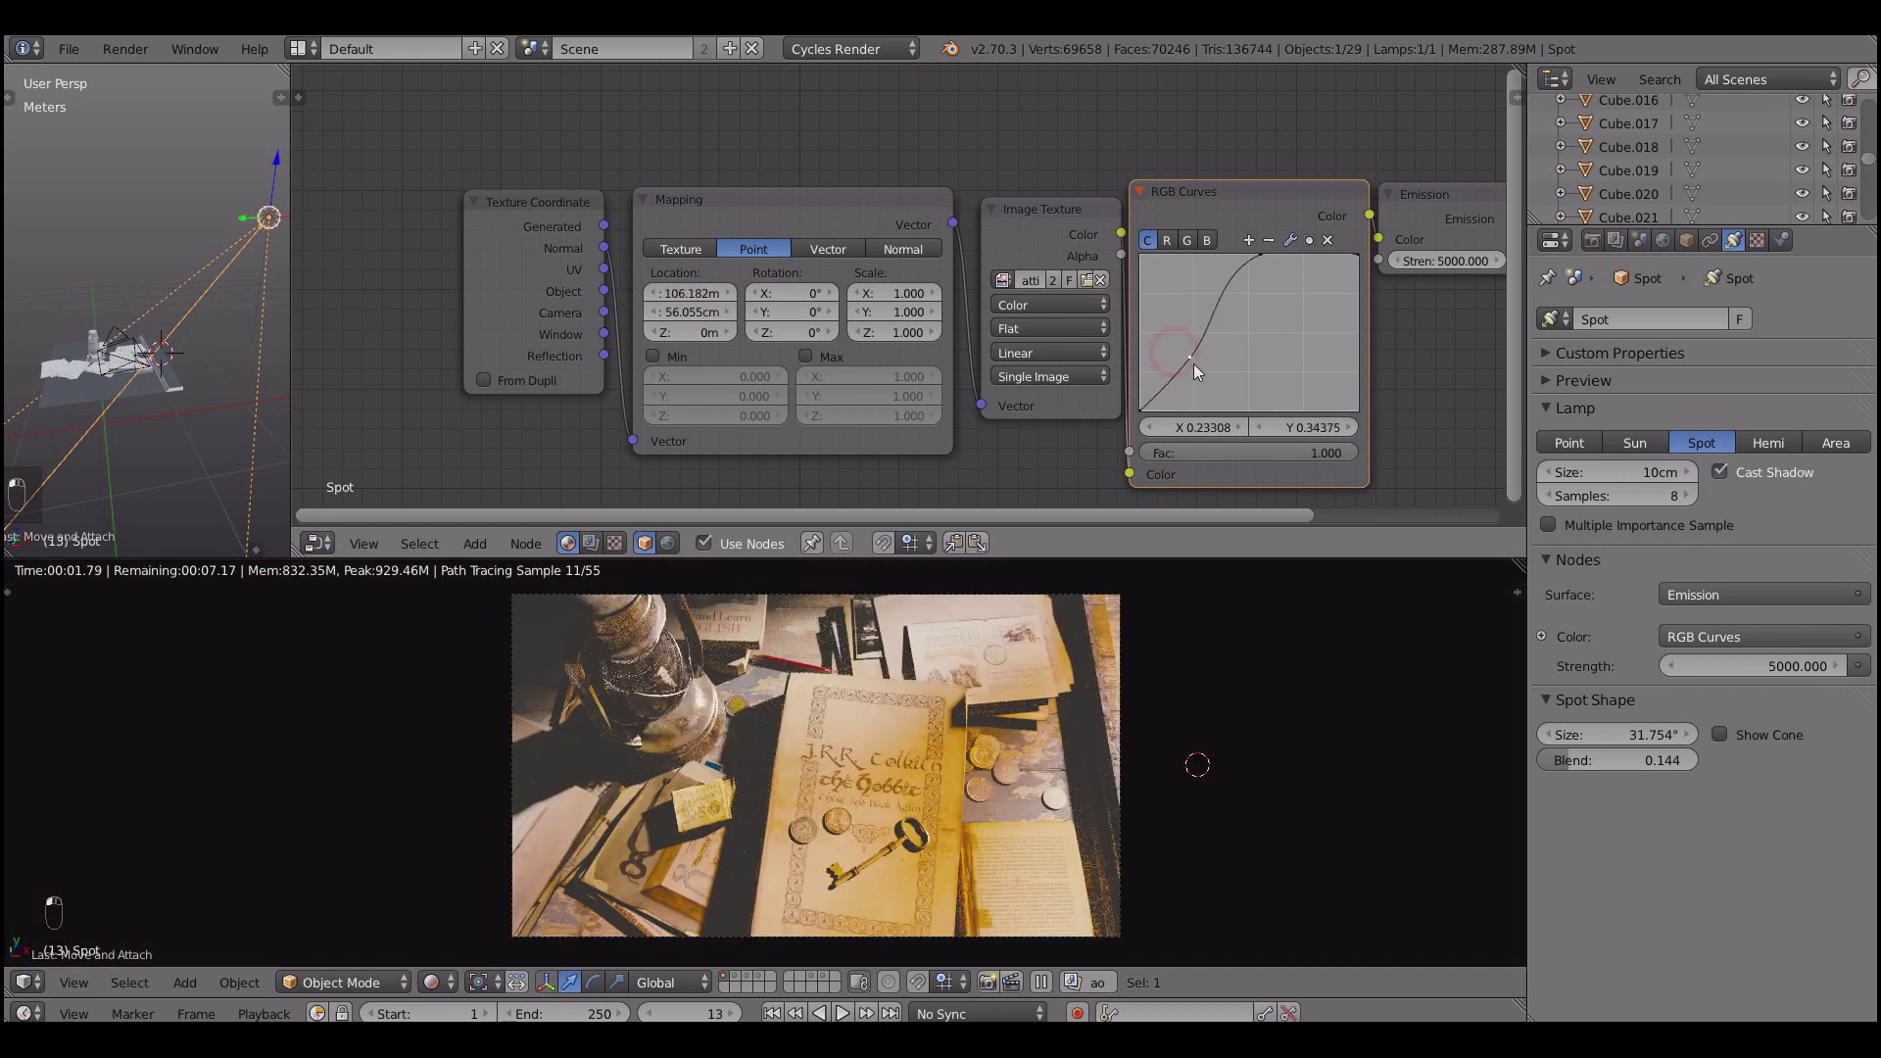
left_click_drag(1193, 363, 1193, 396)
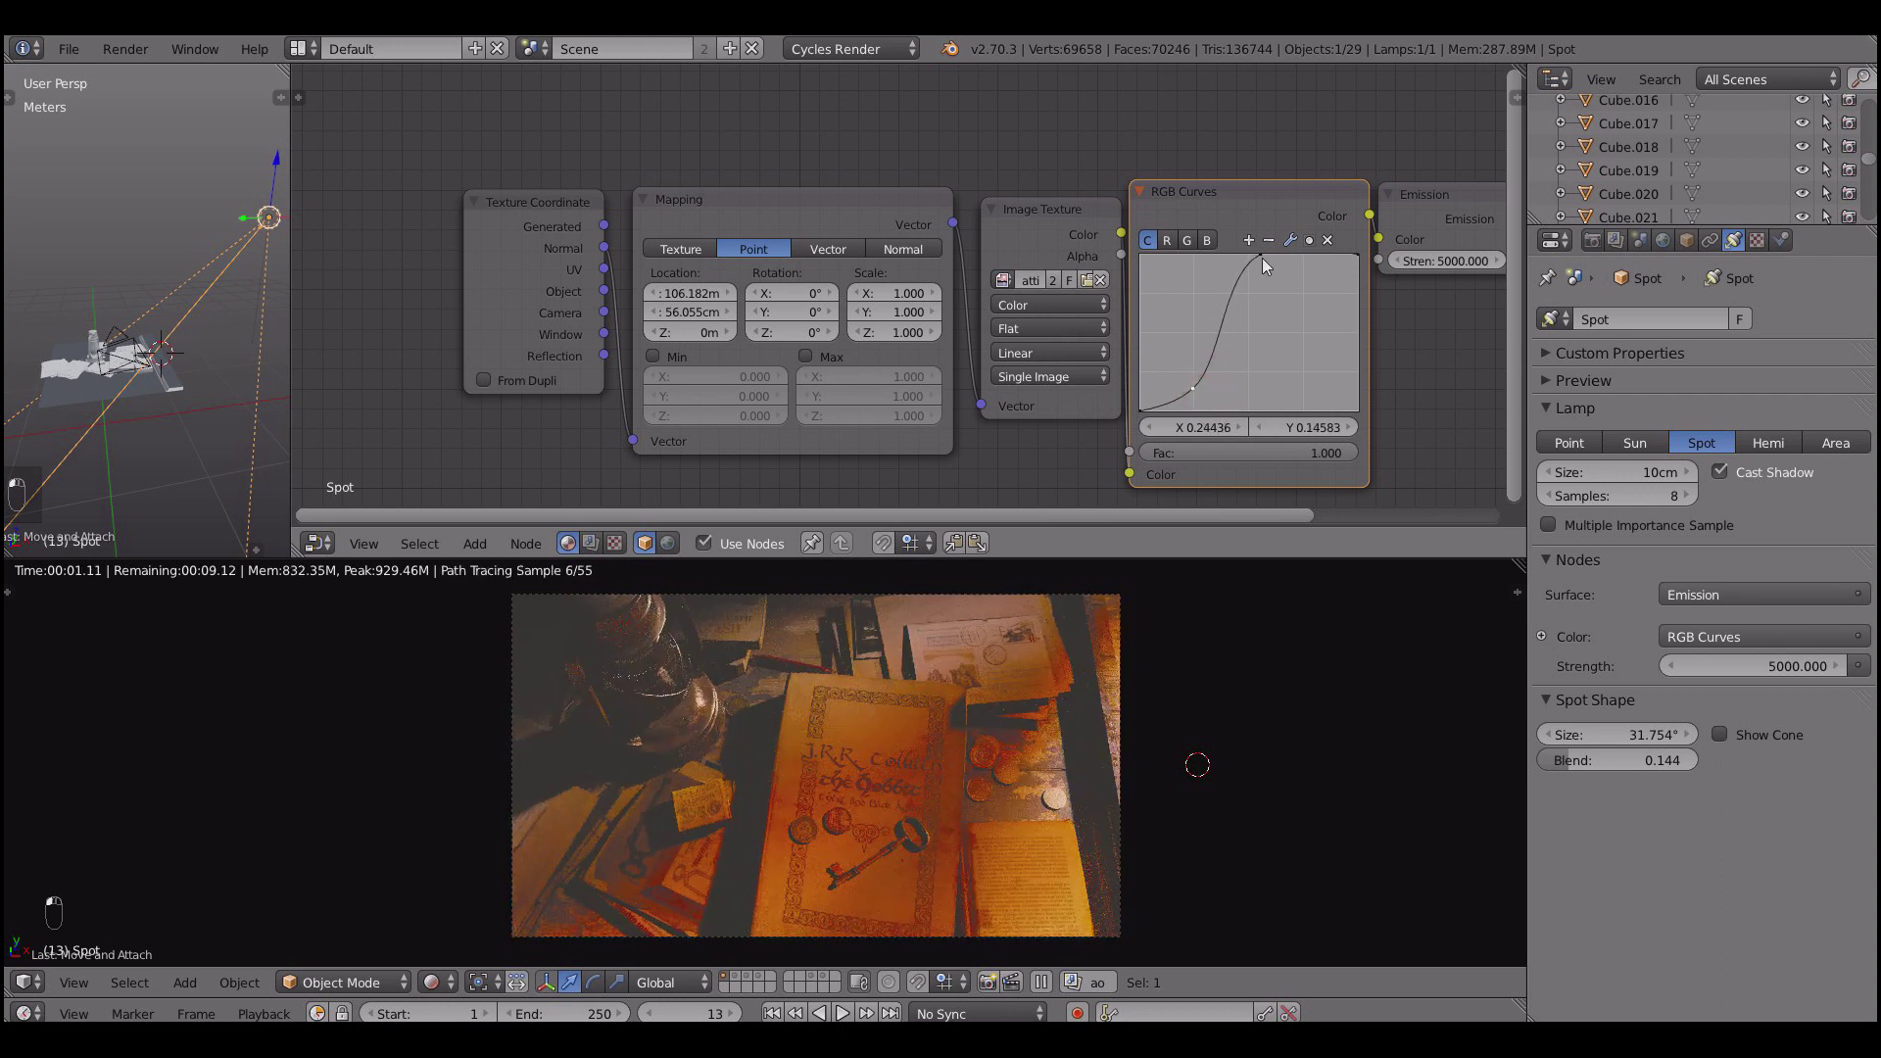
left_click_drag(1261, 256, 1220, 265)
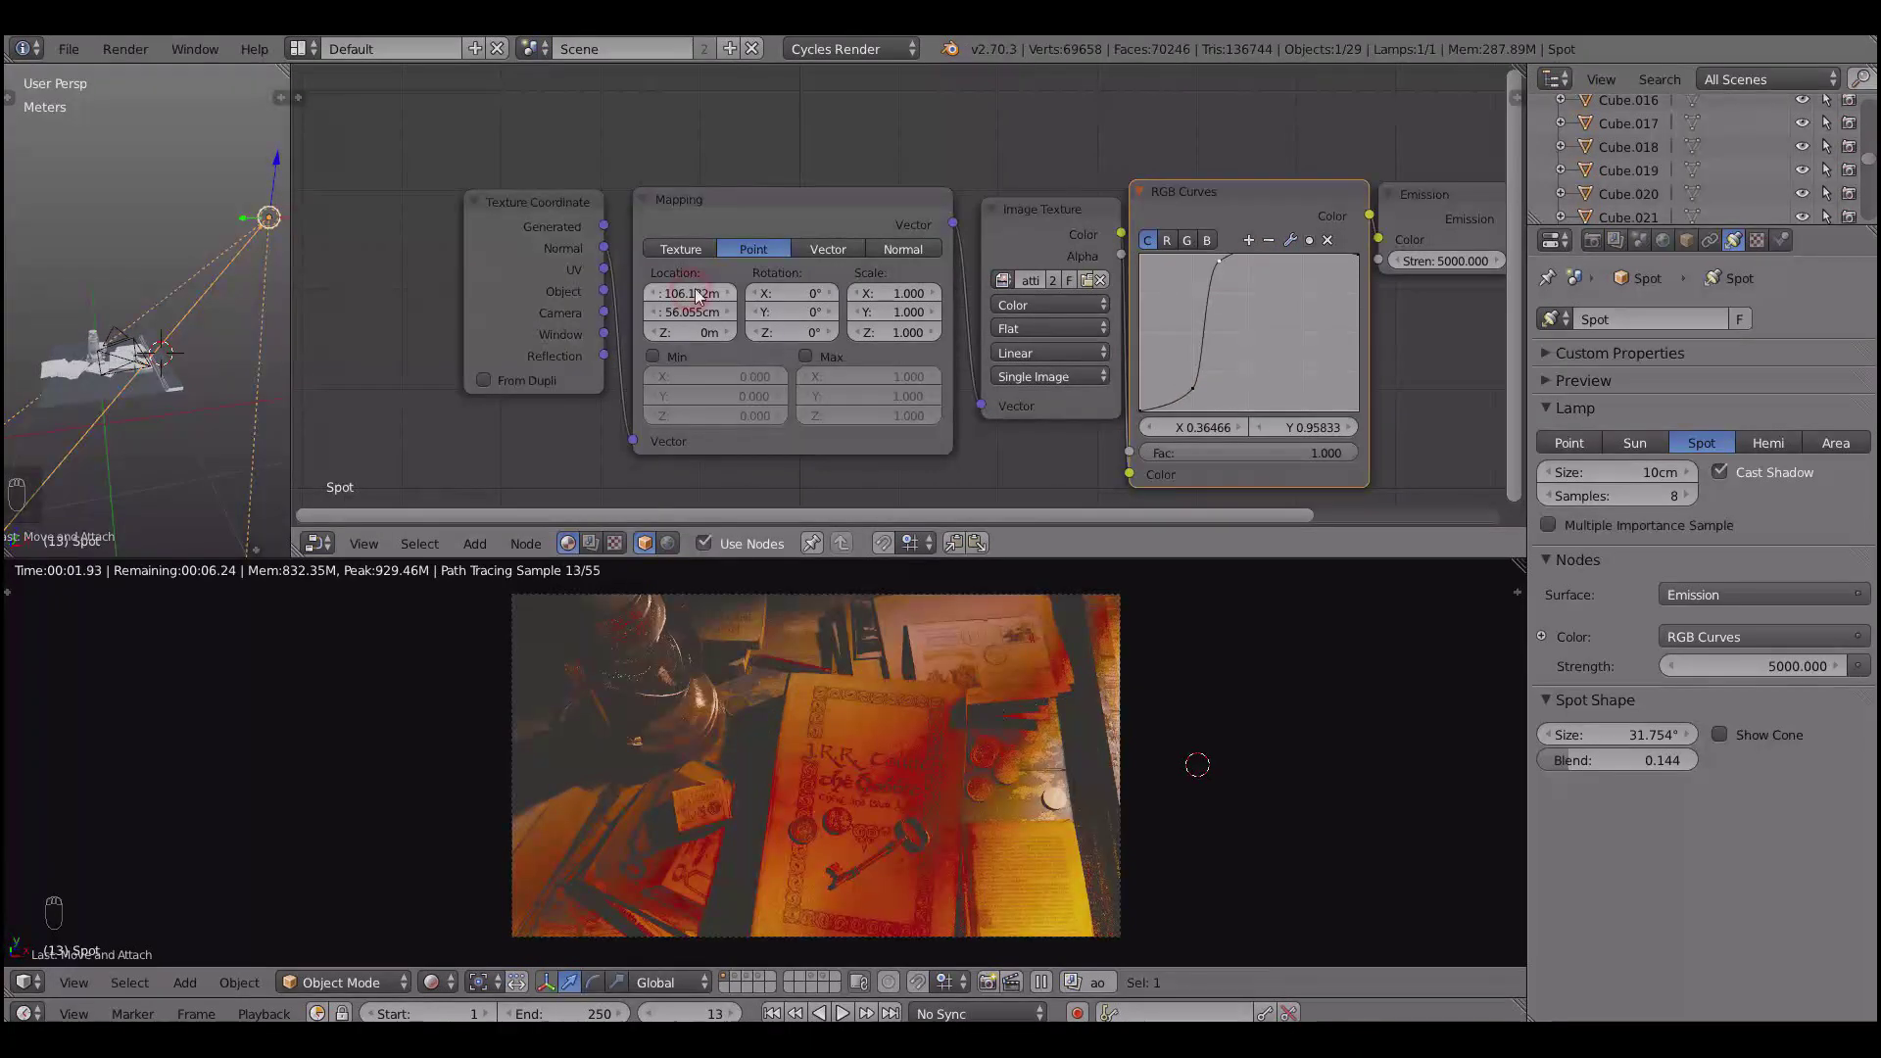
- Shift the Mapping node's X location to about 190 m and set its X and Y scale to 20
mouse_move(692, 292)
left_mouse_down()
mouse_move(735, 293)
mouse_move(707, 294)
left_mouse_up()
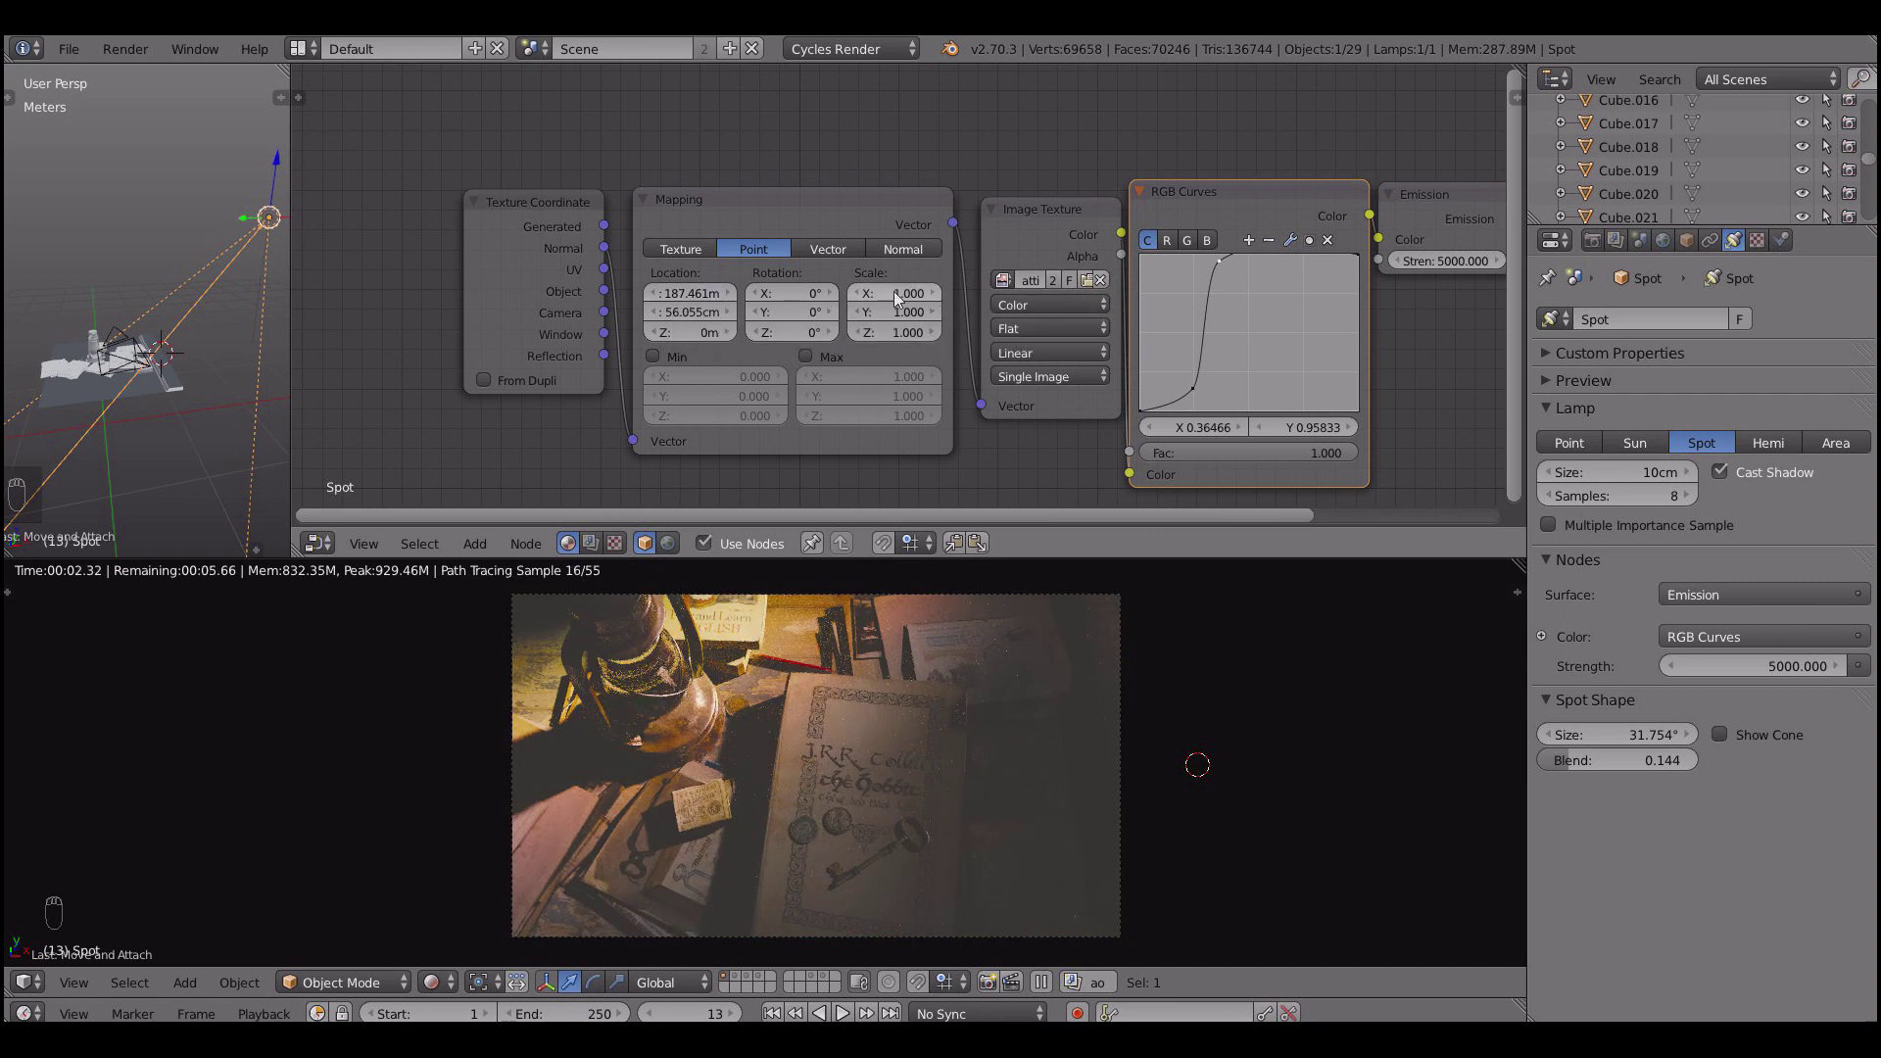
left_click_drag(893, 294, 894, 312)
type("20")
key("Return")
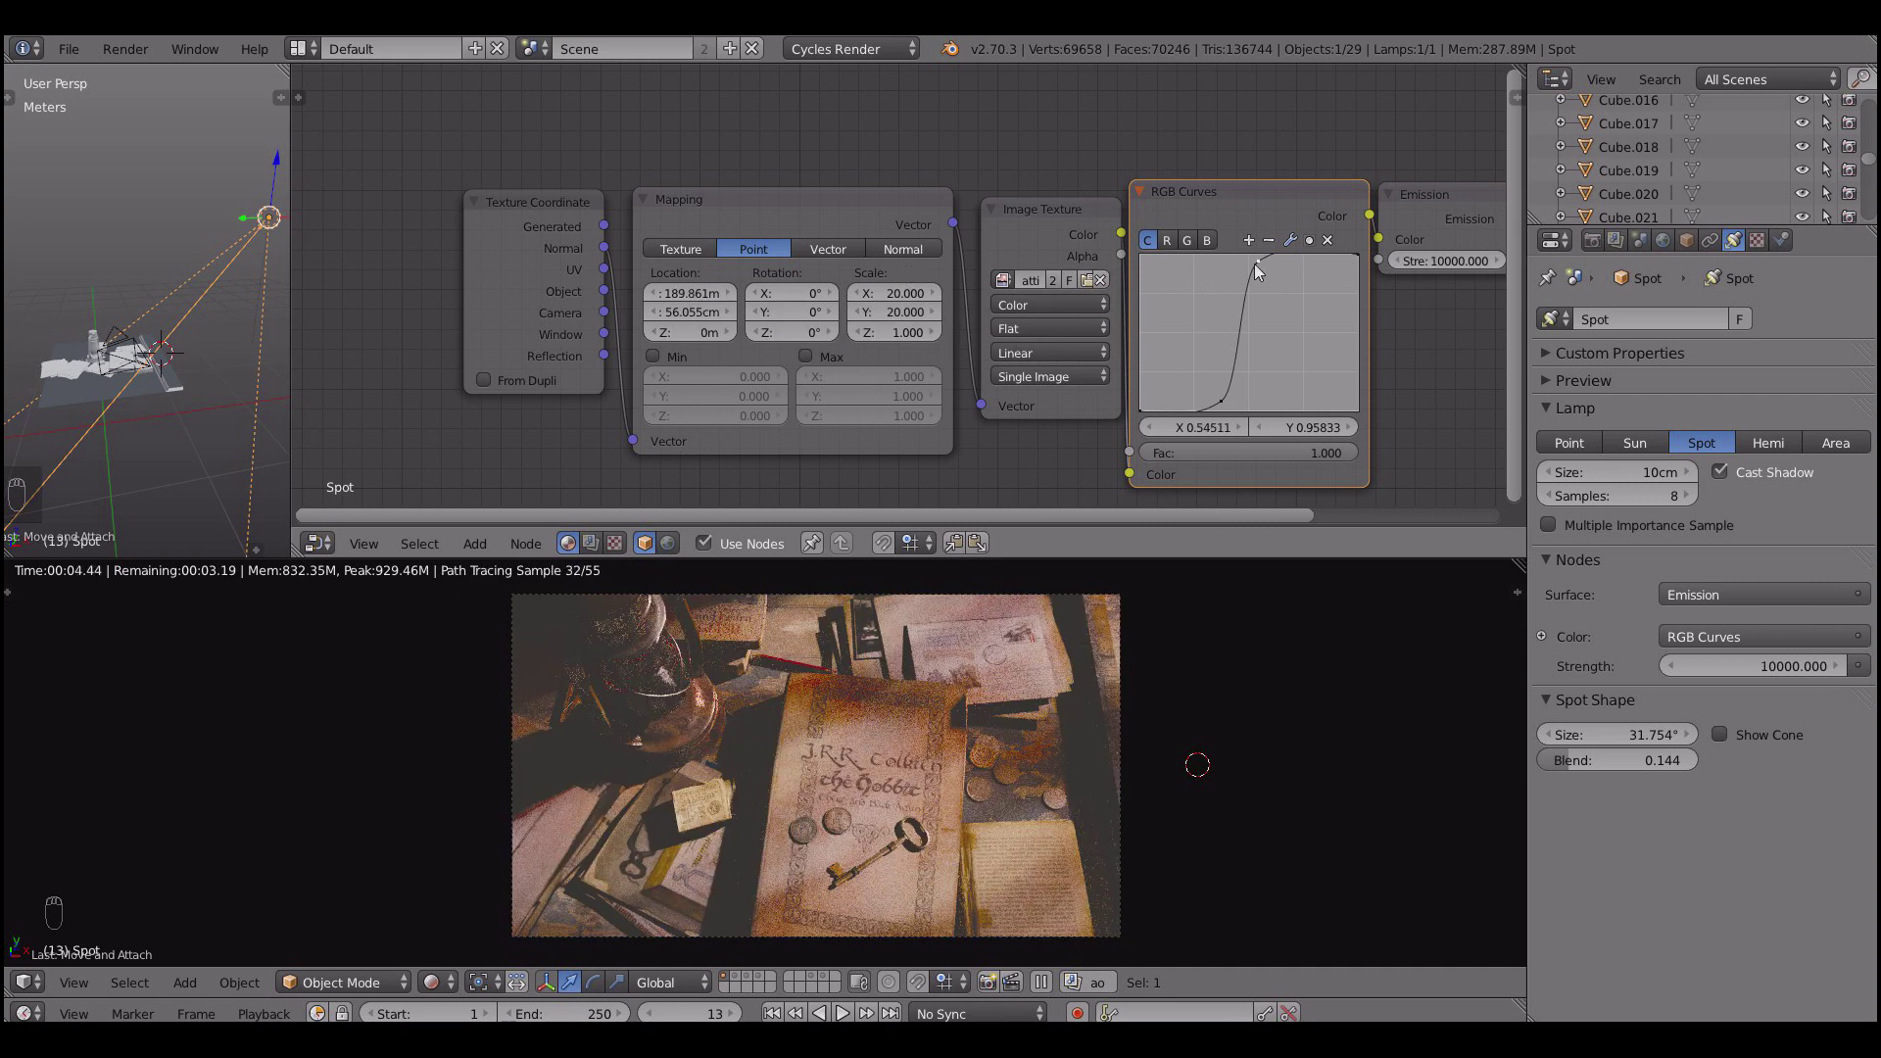
- Shift both RGB curve points toward the highlights, placing the lower one at about X 0.59, Y 0.02
left_click_drag(1254, 262, 1303, 257)
left_click_drag(1217, 400, 1268, 406)
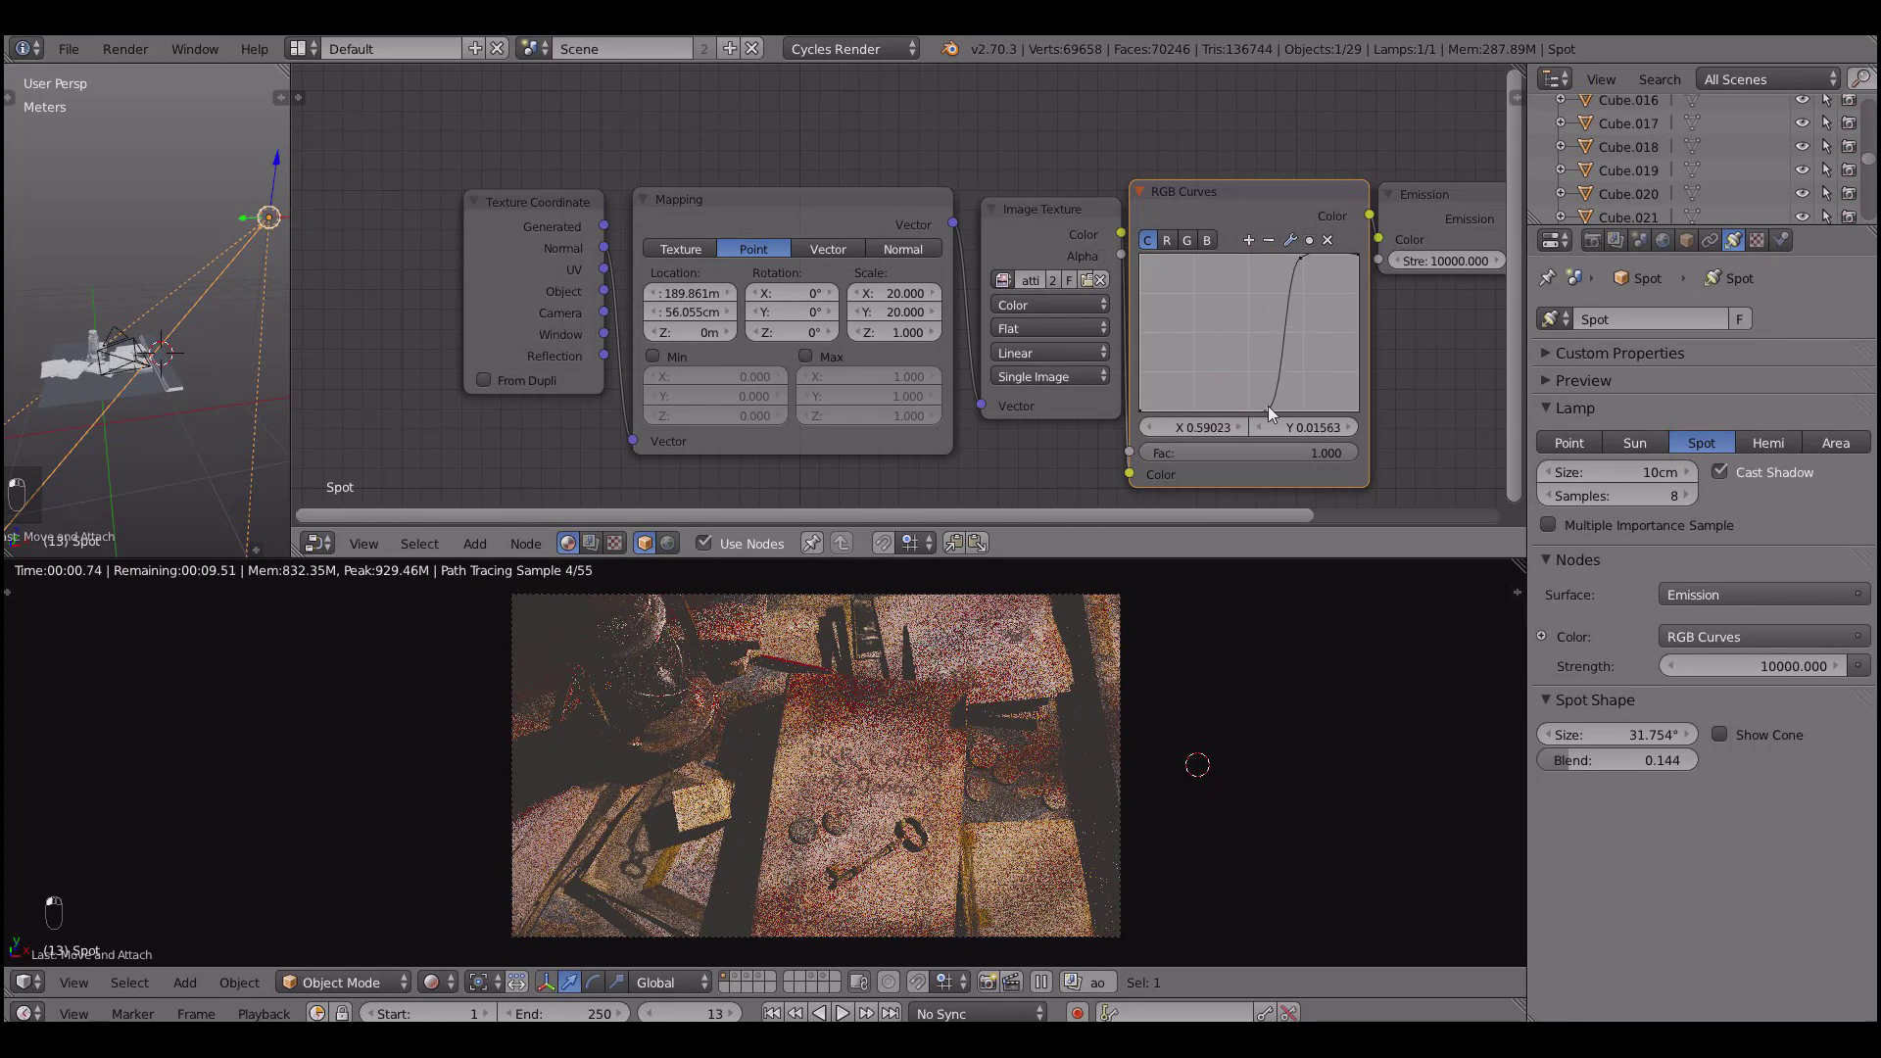